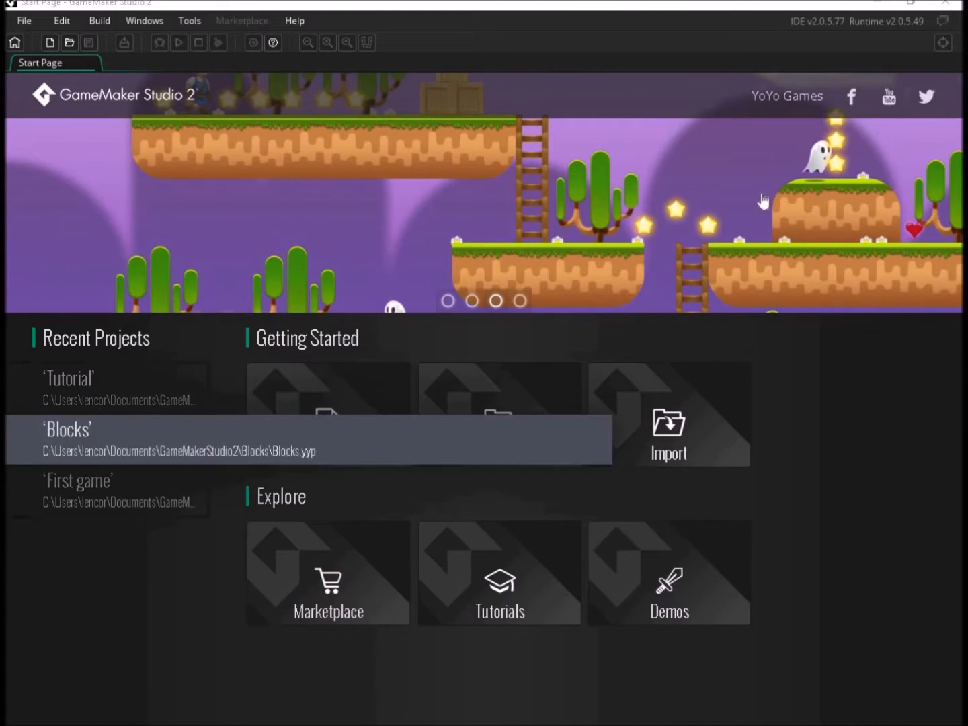
Create a new Drag and Drop project and save it as Tutorial2
left_click(356, 420)
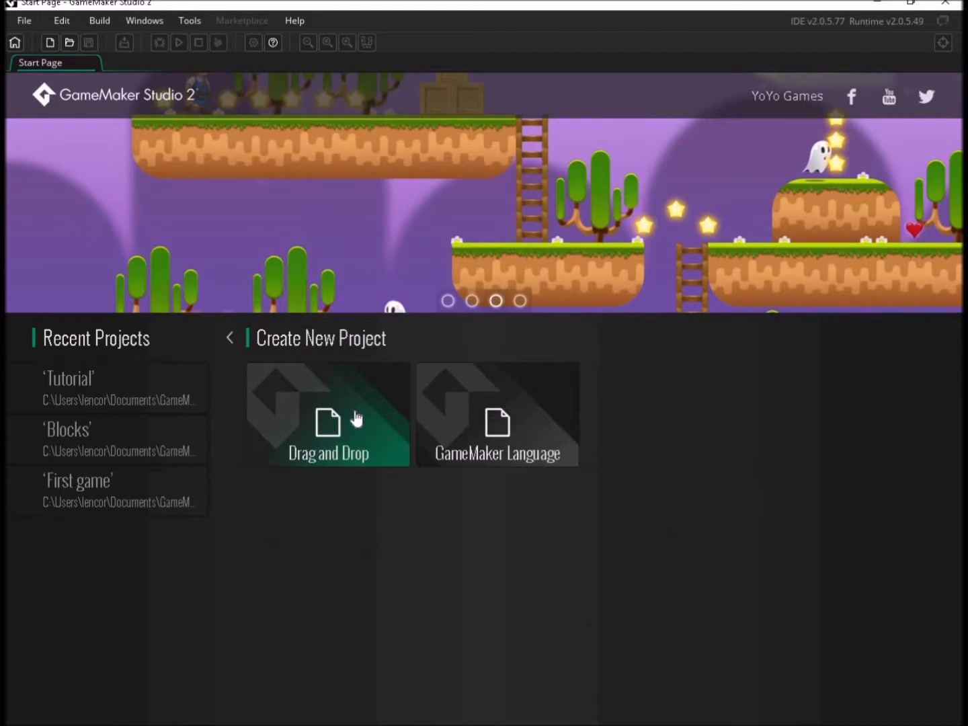
left_click(325, 390)
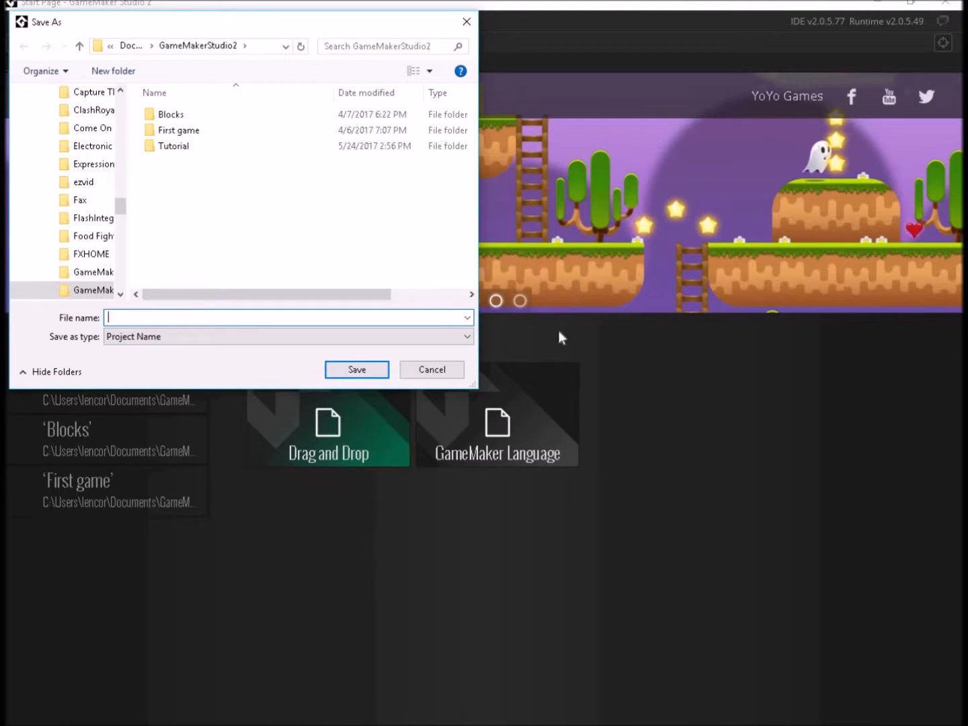
type("Tutorial2")
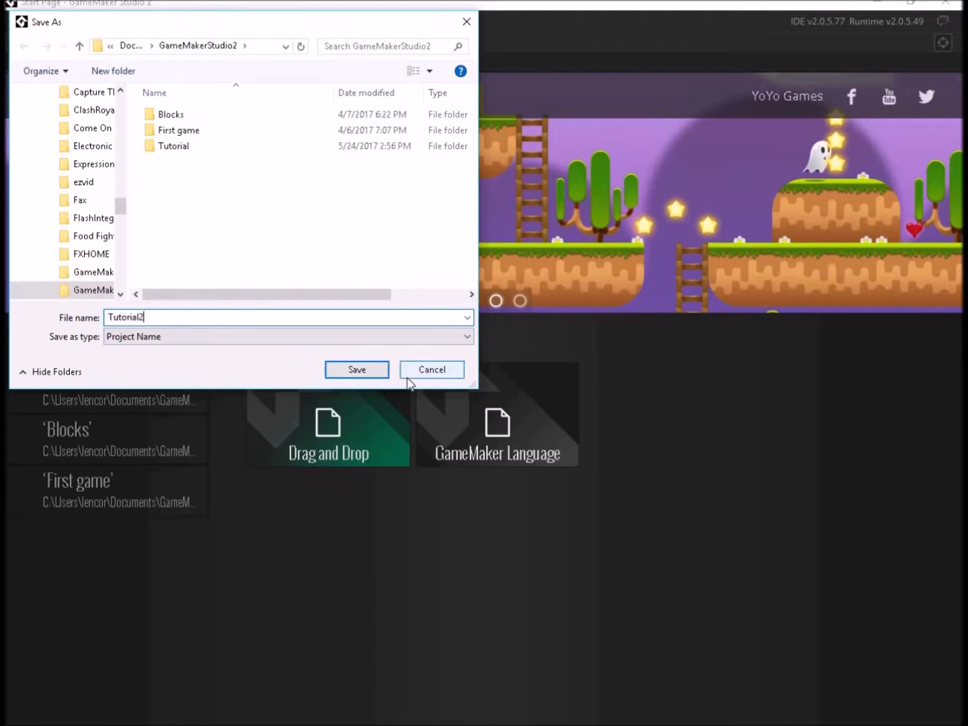
left_click(348, 375)
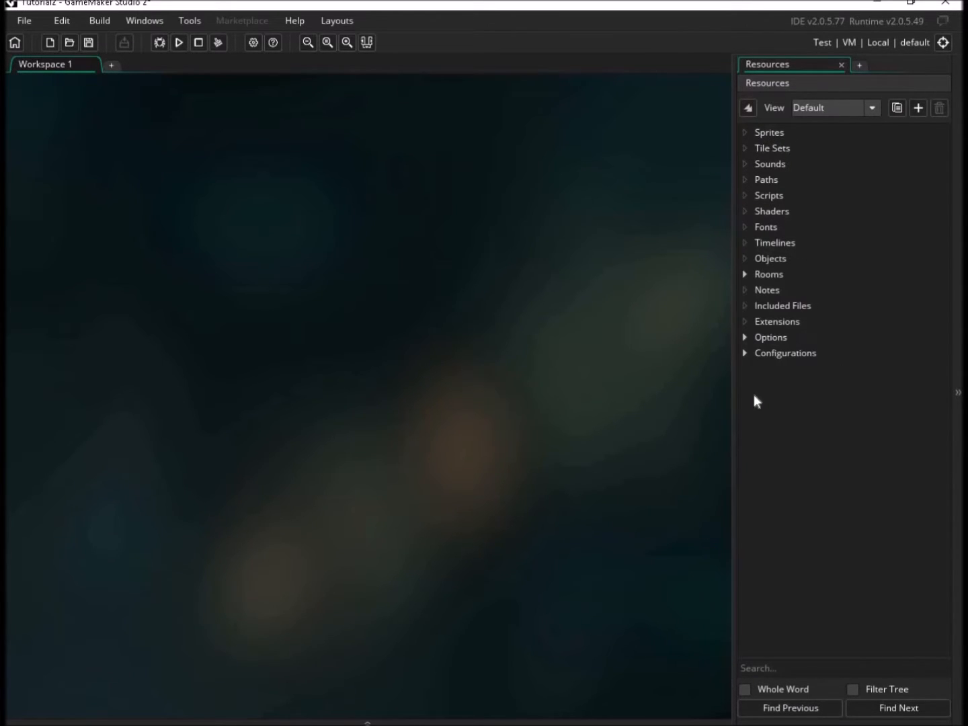
Look over the Sprites, Objects and Rooms categories in the resource tree
left_click(764, 134)
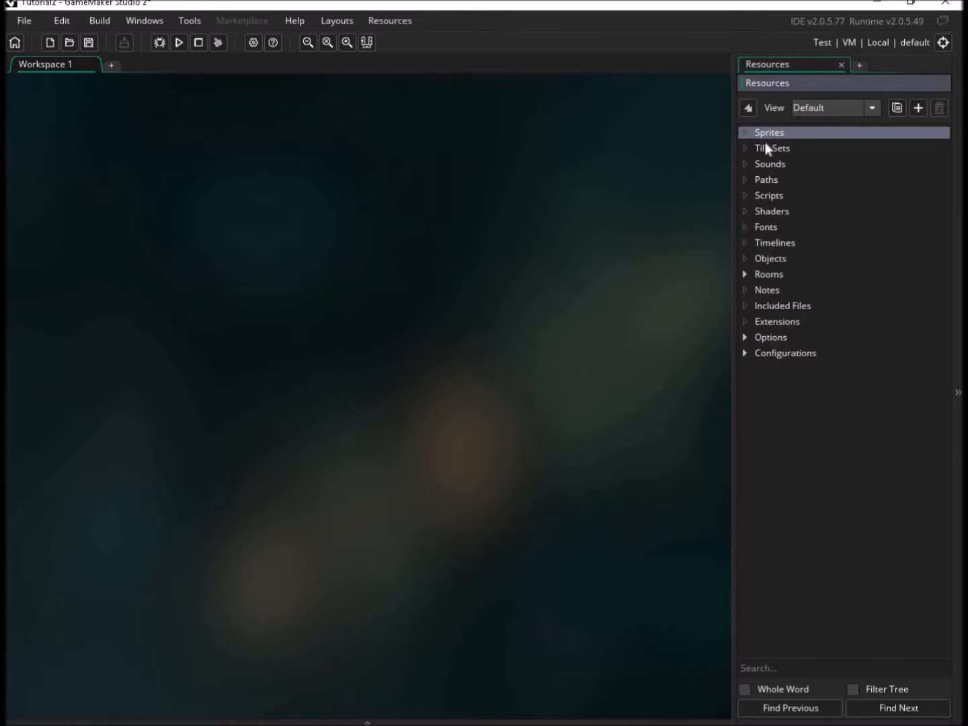
left_click(767, 260)
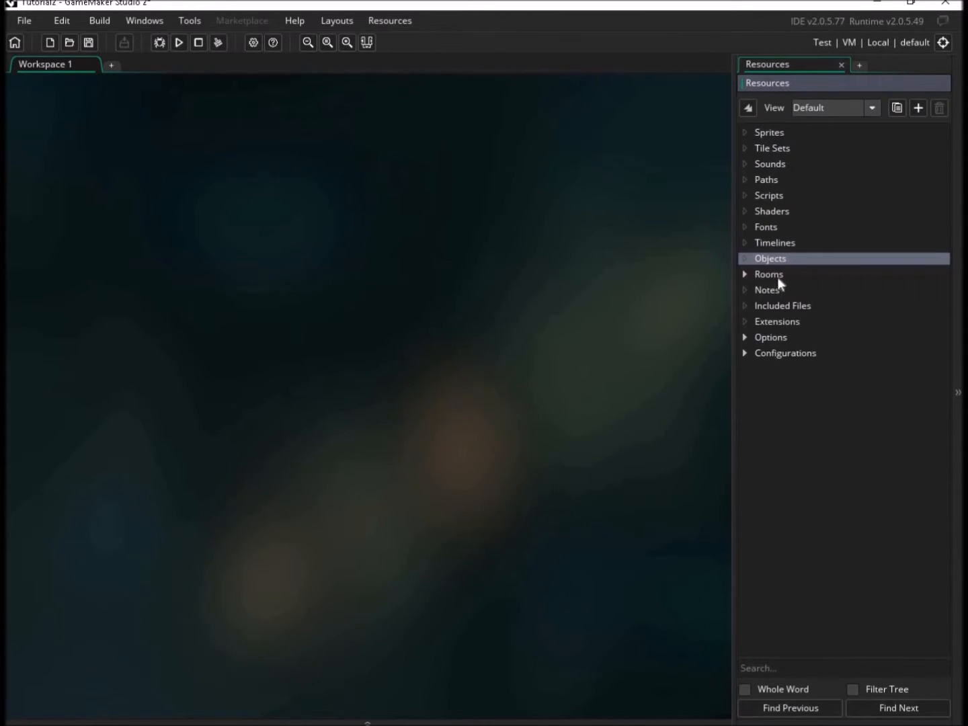
left_click(759, 274)
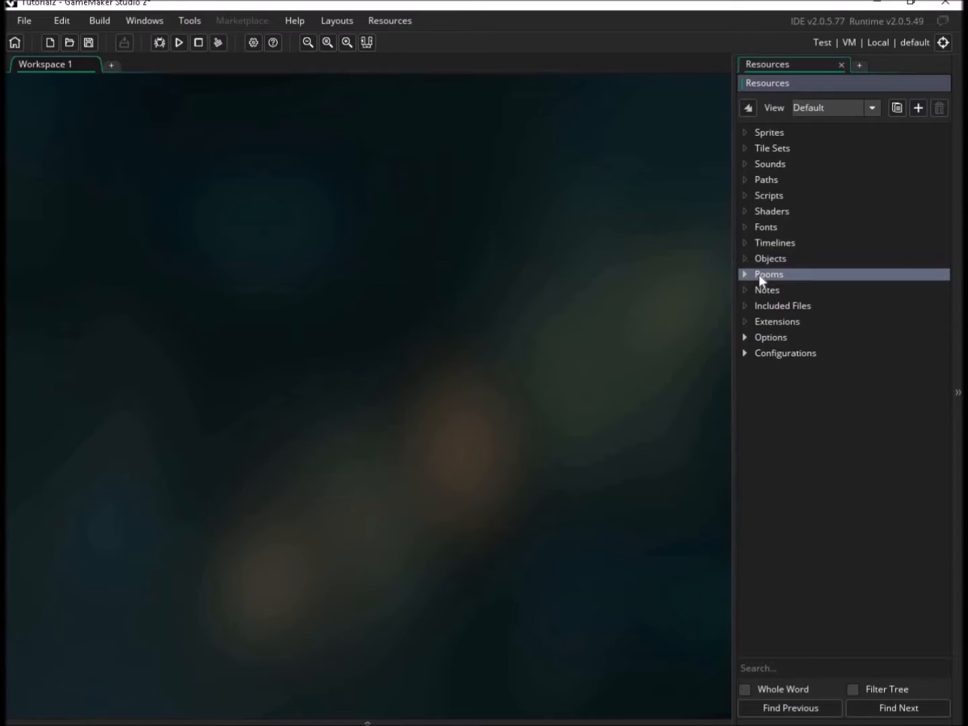
left_click(766, 273)
left_click(770, 134)
left_click(764, 272)
left_click(769, 289)
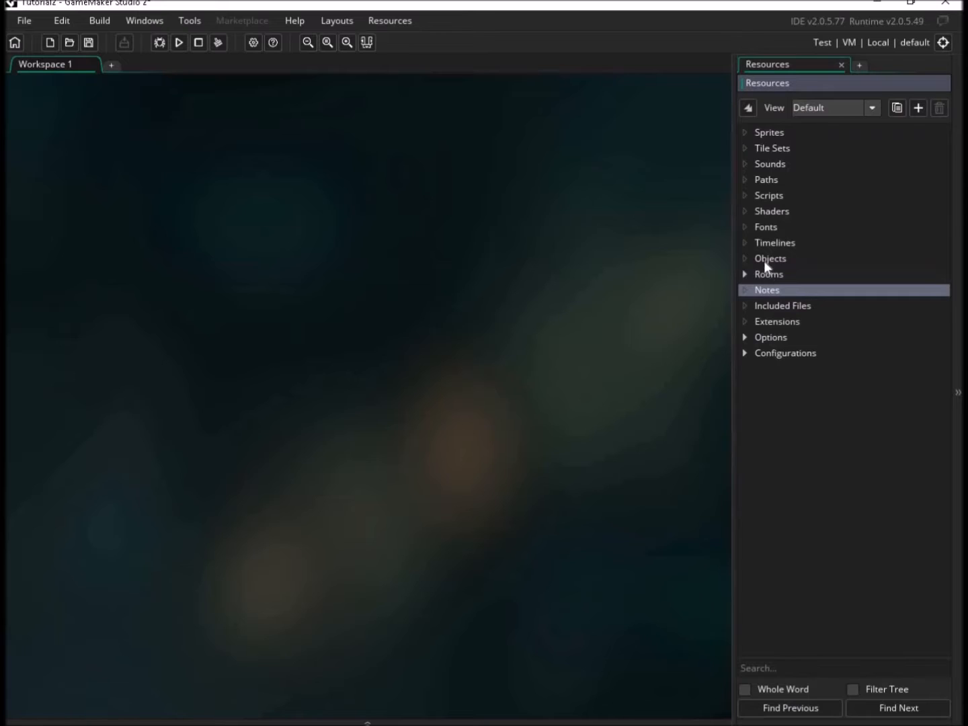
left_click(764, 260)
left_click(764, 274)
left_click(763, 134)
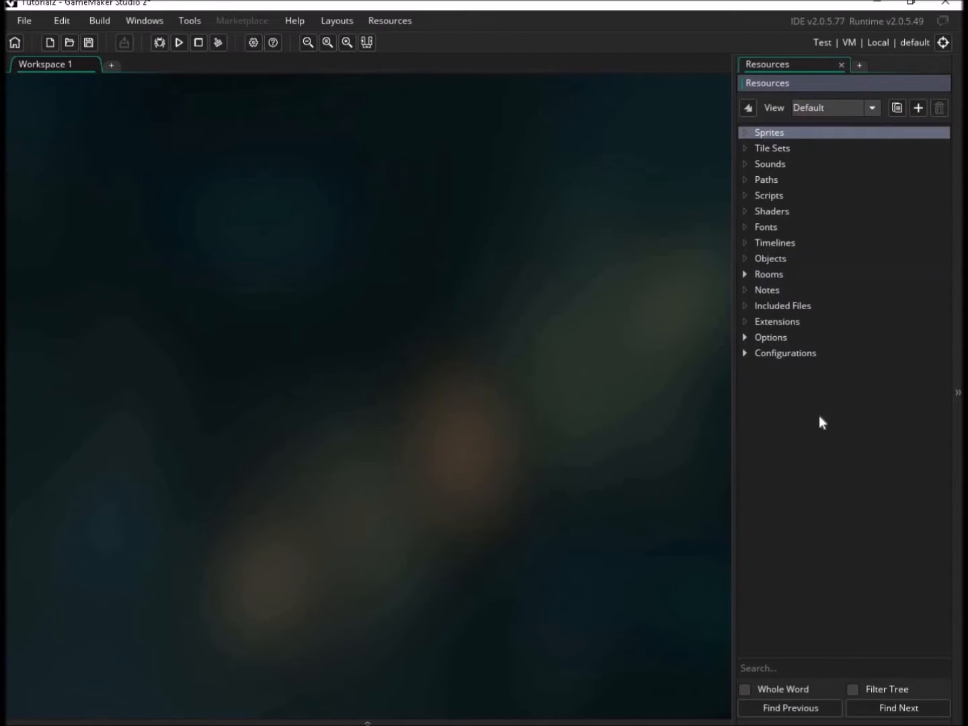
left_click(774, 260)
left_click(777, 275)
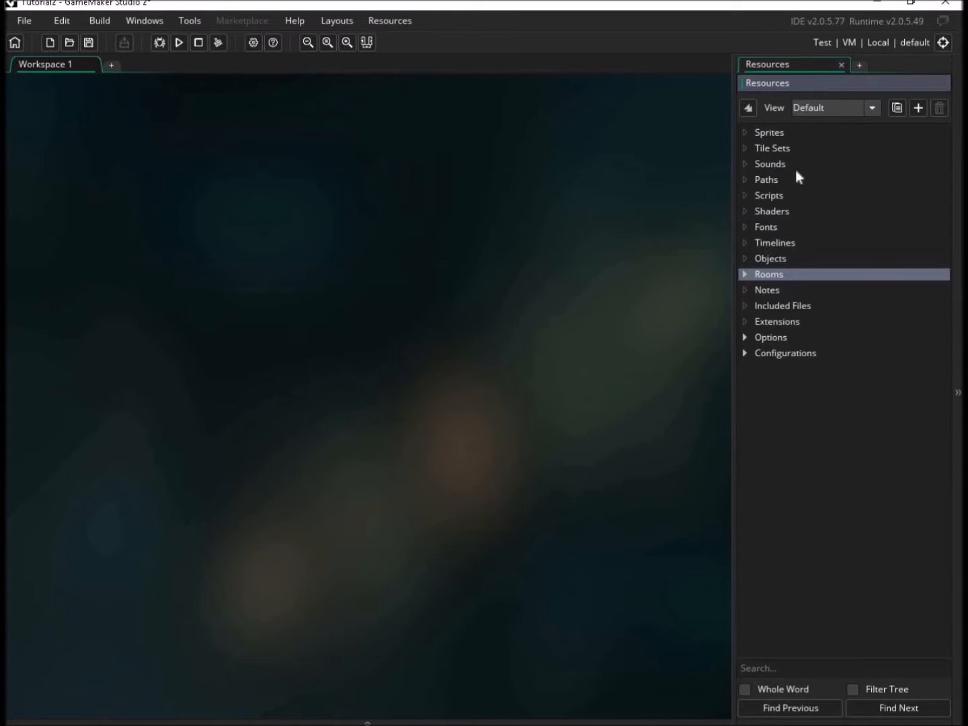
left_click(771, 133)
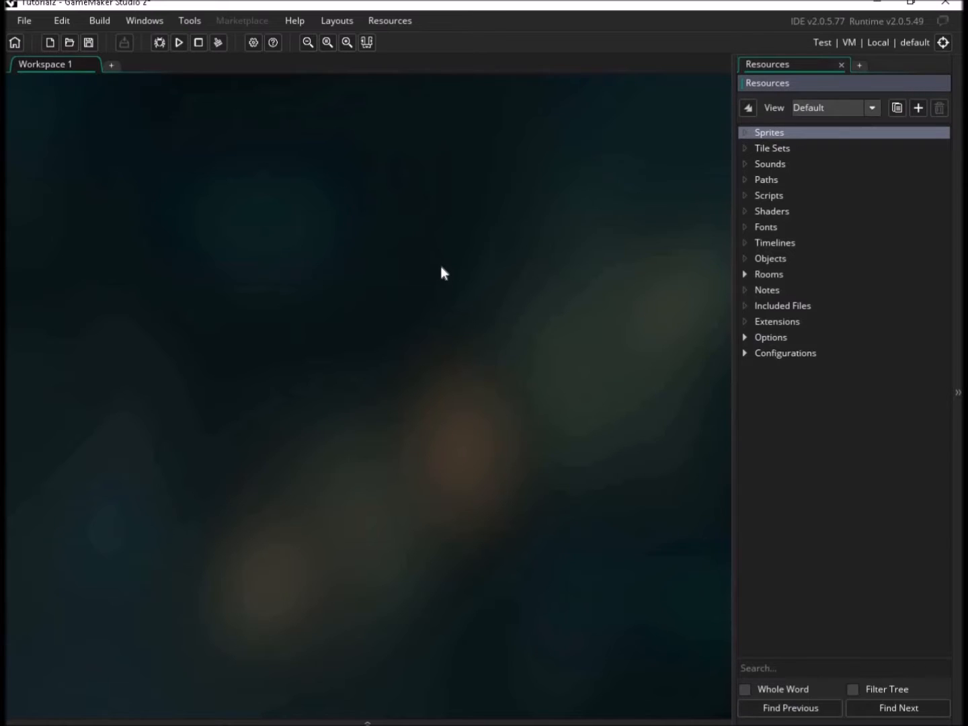
Create a new sprite resource named spr_player and open its blank image for editing
right_click(767, 134)
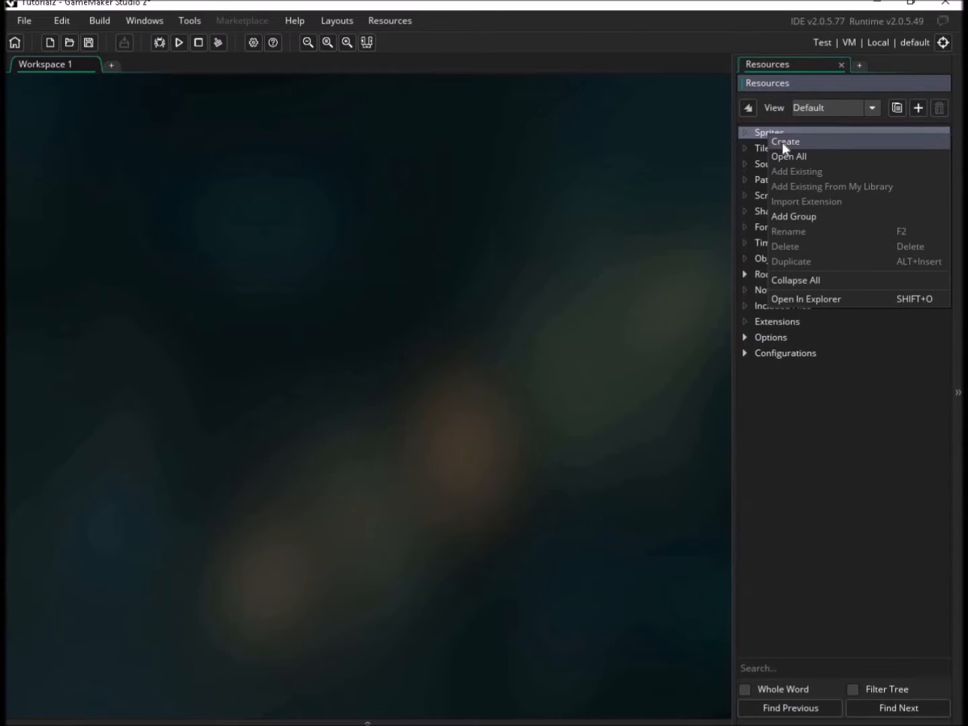
left_click(799, 141)
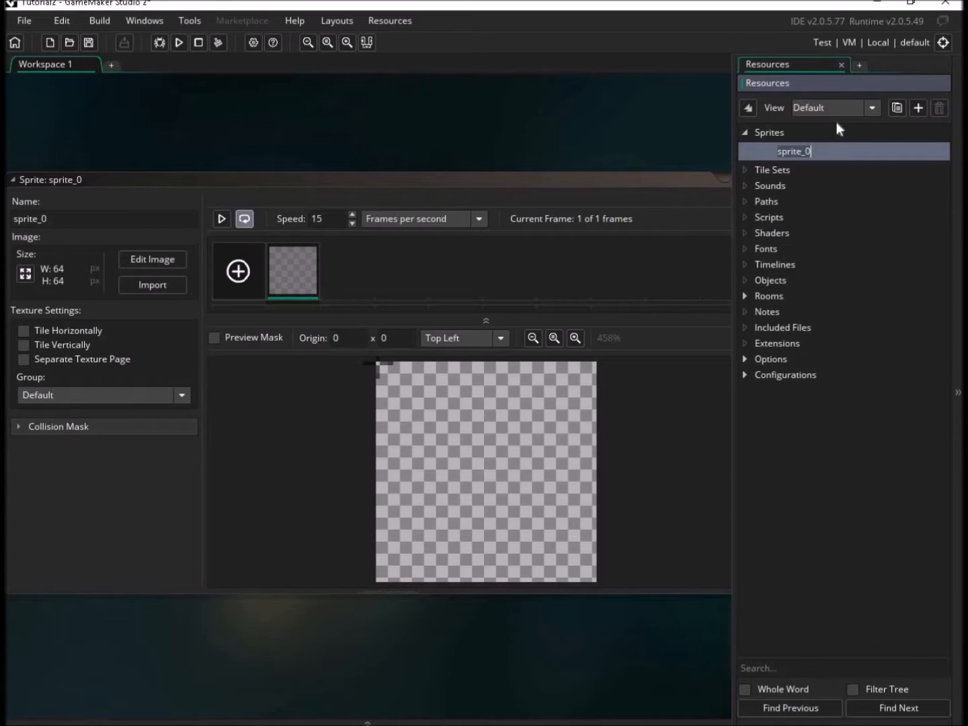
key("BackSpace")
type("spr_player")
left_click(791, 153)
mouse_move(795, 152)
left_mouse_down()
mouse_move(836, 154)
mouse_move(786, 150)
mouse_move(822, 151)
mouse_move(795, 151)
left_mouse_up()
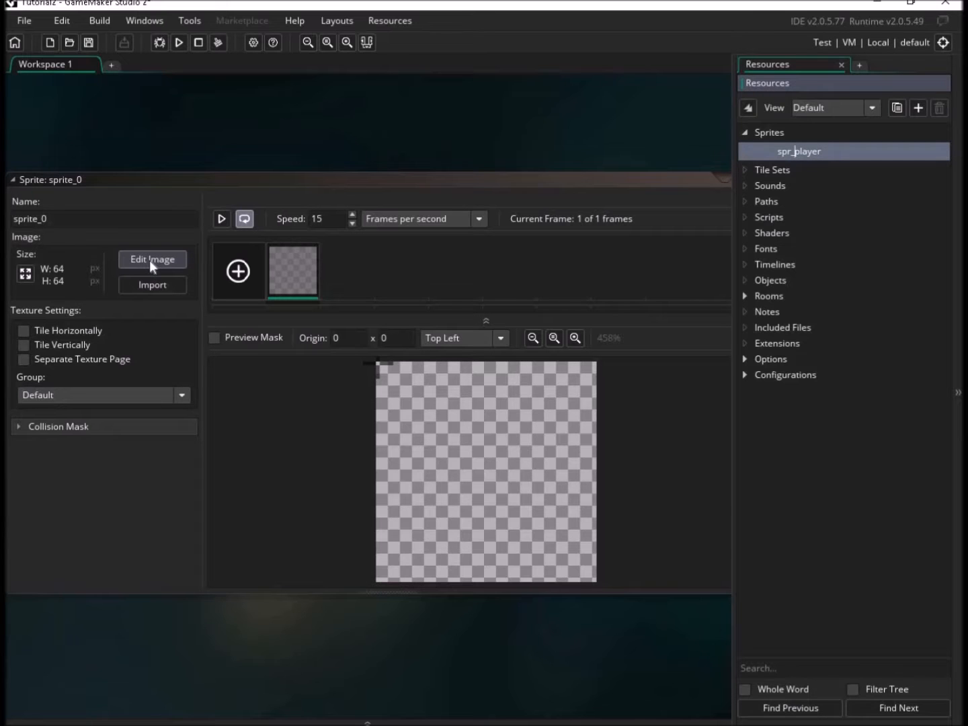
left_click(187, 444)
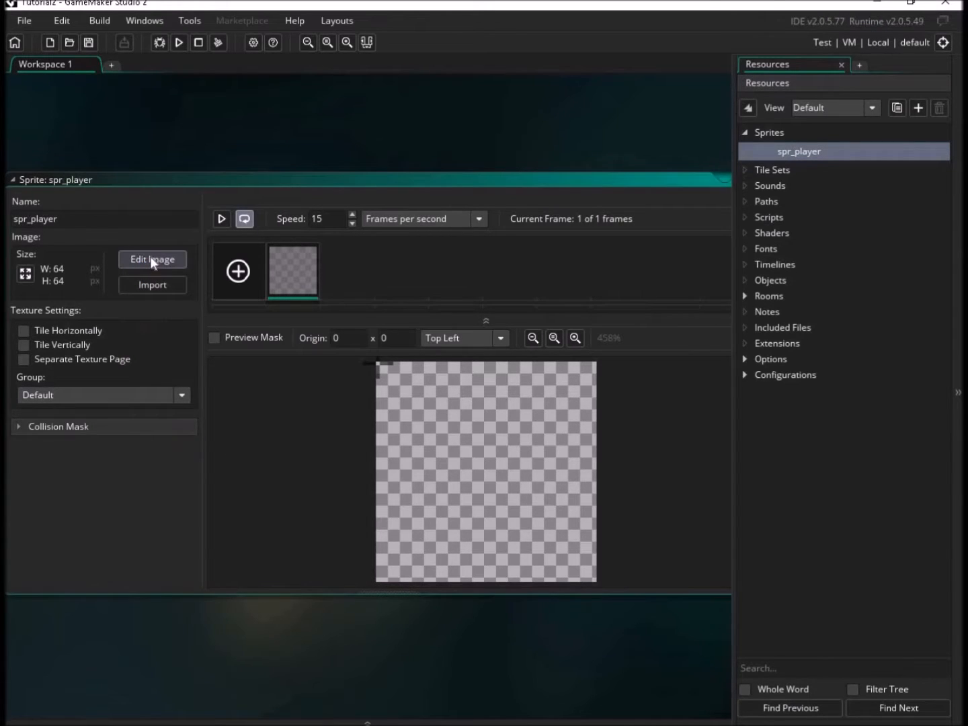
left_click(150, 259)
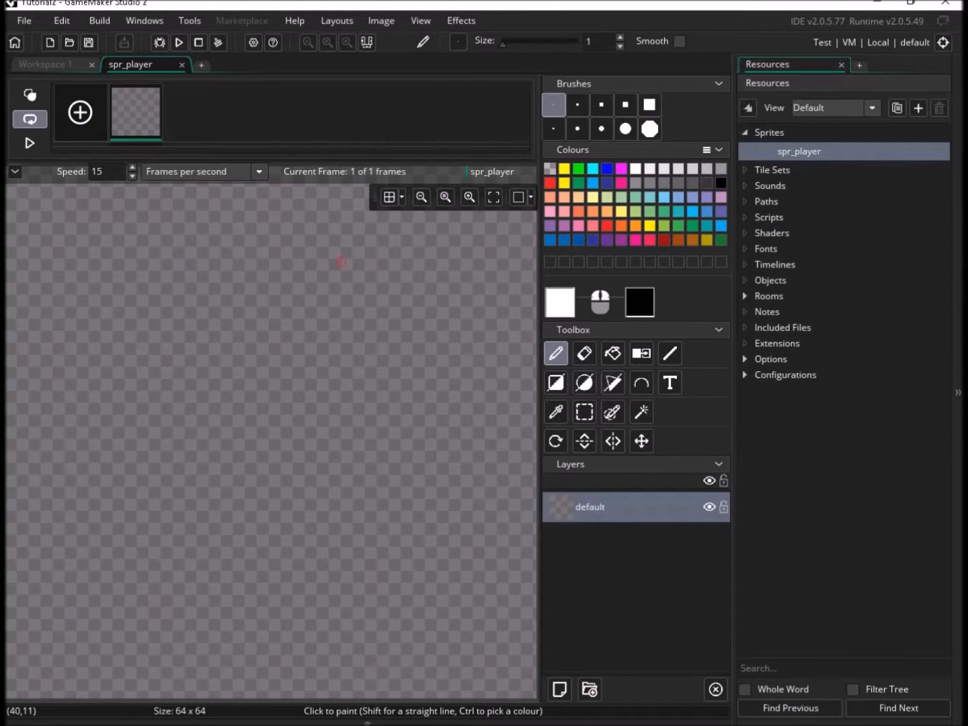
Draw freehand white test lines and a rough outline across the sprite canvas with the Pencil
left_click_drag(274, 251, 266, 381)
left_click_drag(365, 284, 366, 306)
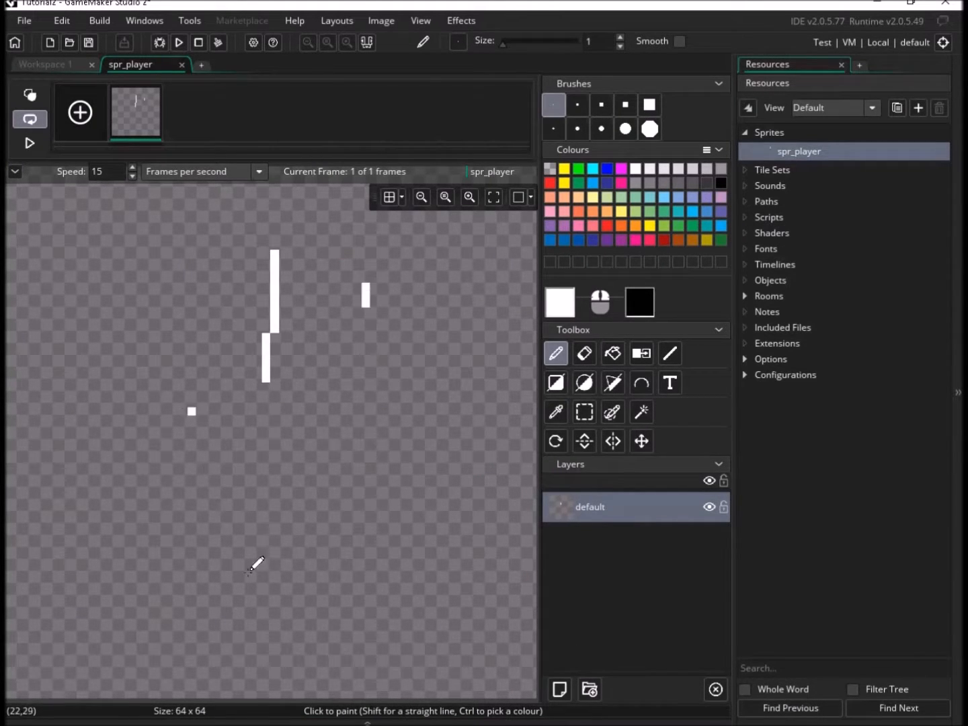
left_click_drag(184, 393, 534, 585)
mouse_move(467, 551)
left_mouse_down()
mouse_move(199, 363)
mouse_move(440, 531)
left_mouse_up()
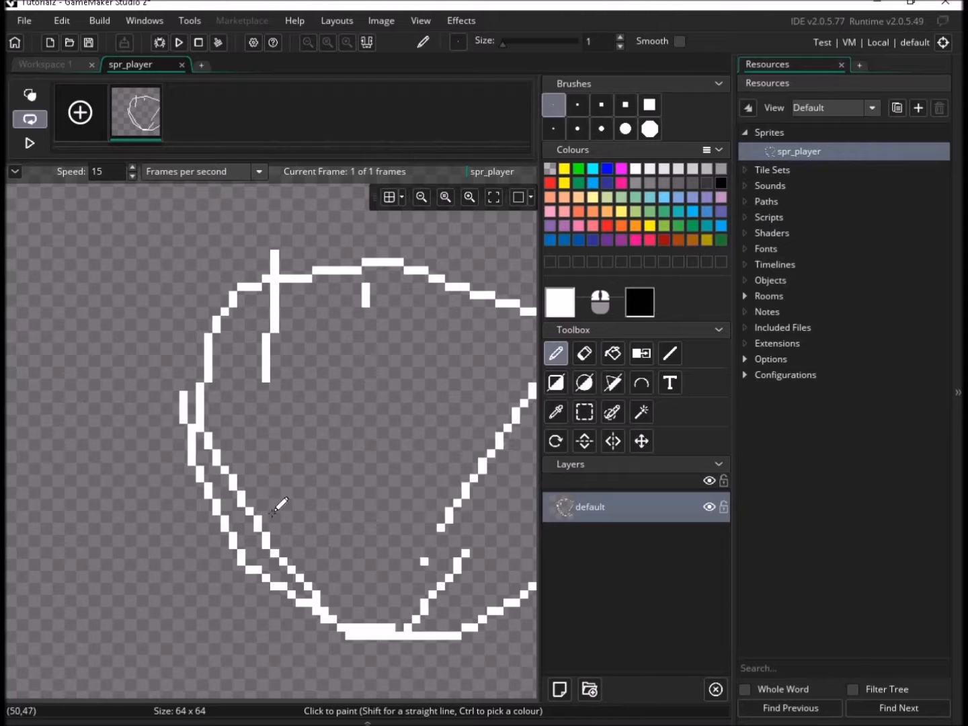
Erase parts of the white lines in the upper and left areas of the drawing with the Eraser
left_click(584, 353)
left_click_drag(336, 271, 274, 266)
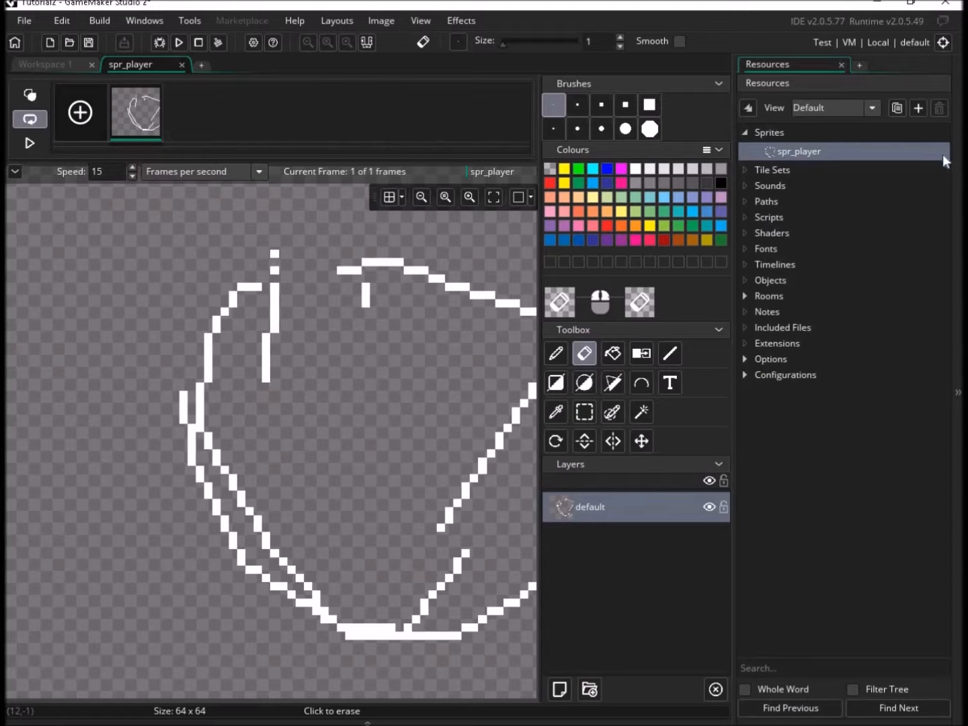
mouse_move(372, 296)
left_mouse_down()
mouse_move(312, 275)
mouse_move(269, 303)
mouse_move(270, 257)
mouse_move(237, 313)
mouse_move(266, 378)
left_mouse_up()
mouse_move(210, 281)
left_mouse_down()
mouse_move(255, 264)
mouse_move(191, 289)
mouse_move(197, 430)
mouse_move(216, 366)
mouse_move(216, 528)
mouse_move(406, 628)
mouse_move(457, 519)
left_mouse_up()
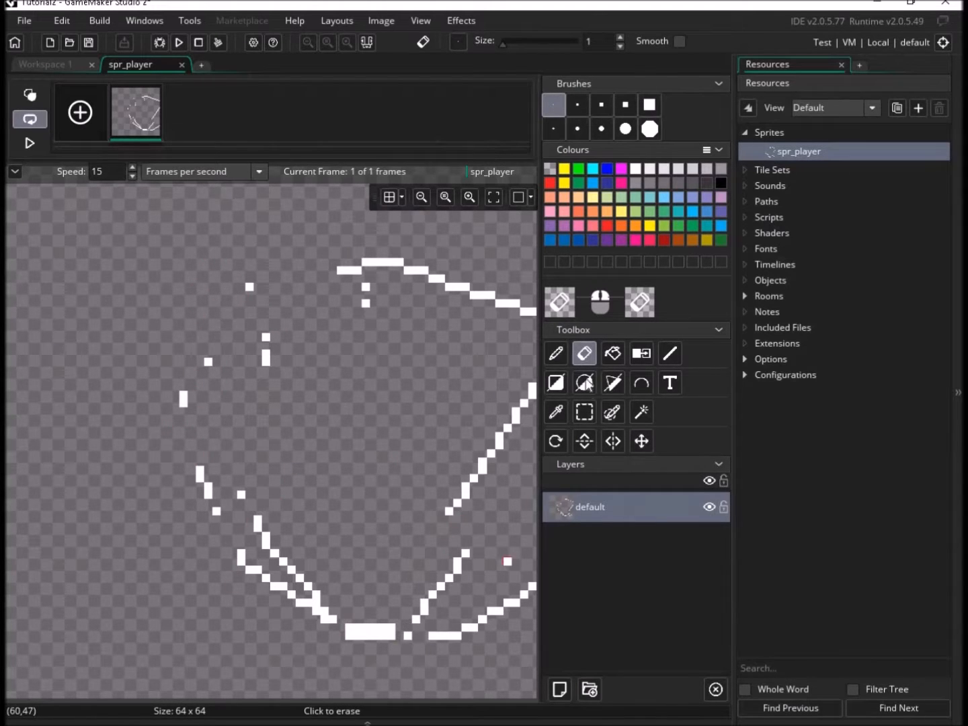
Fill the transparent canvas with dark green and recolour several white line pieces near its lower edge the same green
left_click(615, 361)
left_click(579, 183)
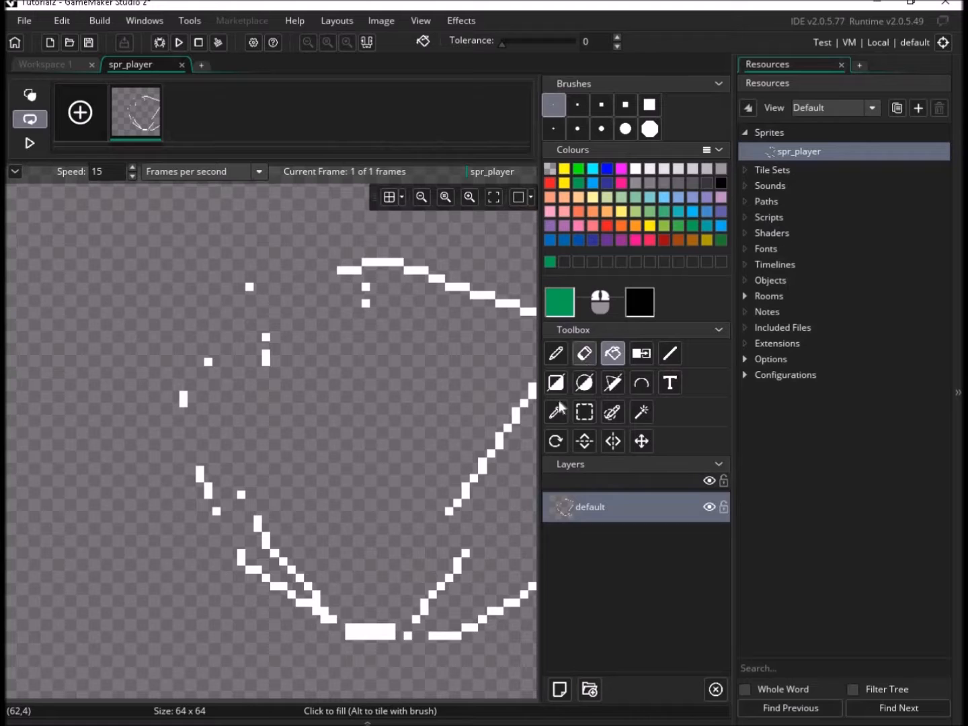
left_click(267, 403)
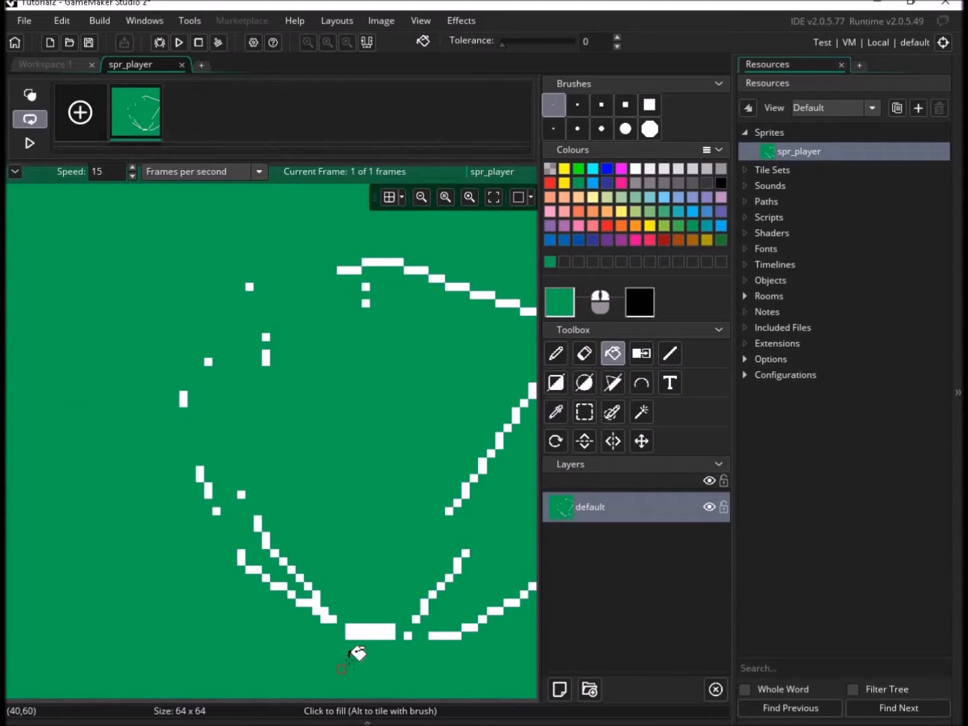
left_click(376, 632)
left_click(443, 635)
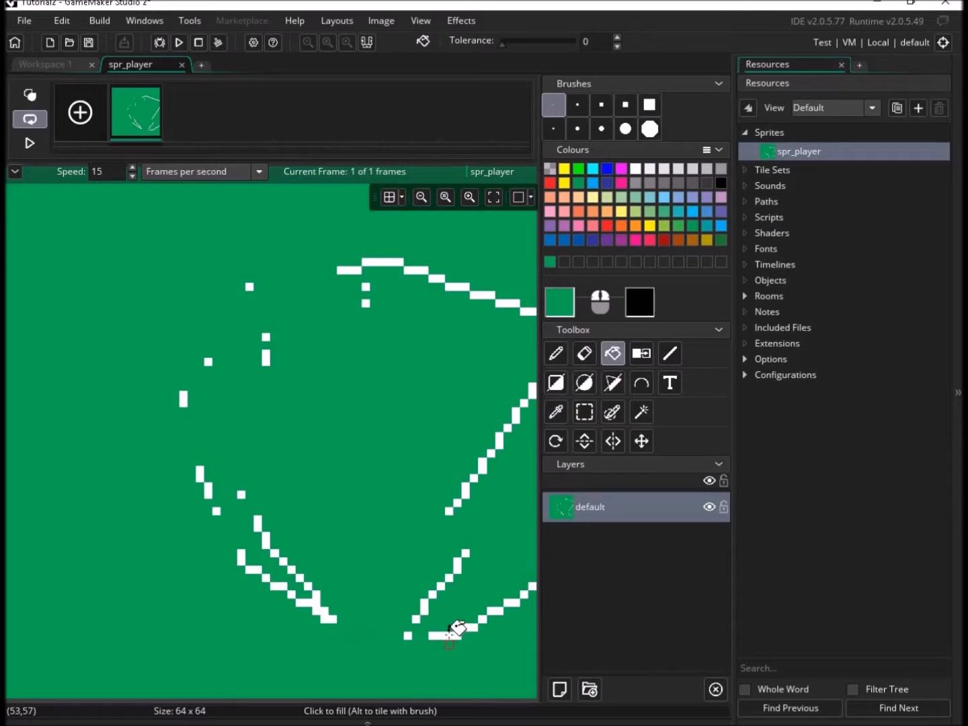
left_click(424, 608)
left_click(432, 595)
left_click(441, 587)
Paint over the white line remnants along the upper and right side of the drawing with the green Pencil
left_click(556, 354)
left_click_drag(383, 262, 338, 268)
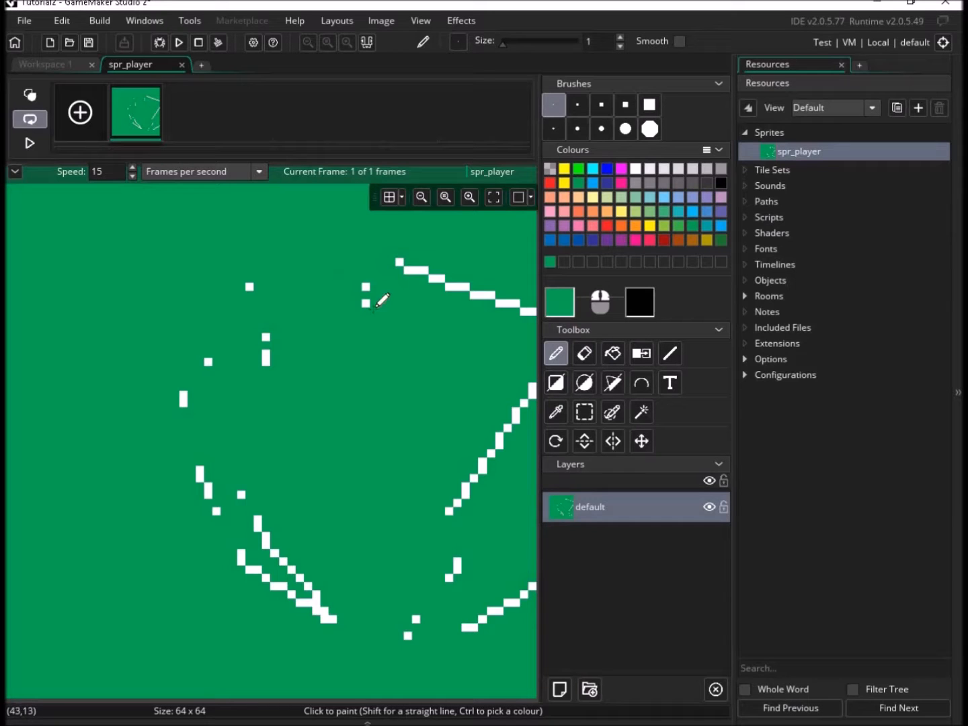
mouse_move(397, 262)
left_mouse_down()
mouse_move(513, 289)
mouse_move(539, 315)
left_mouse_up()
left_click_drag(532, 386, 448, 512)
mouse_move(479, 559)
left_mouse_down()
mouse_move(411, 630)
mouse_move(493, 620)
mouse_move(474, 626)
left_mouse_up()
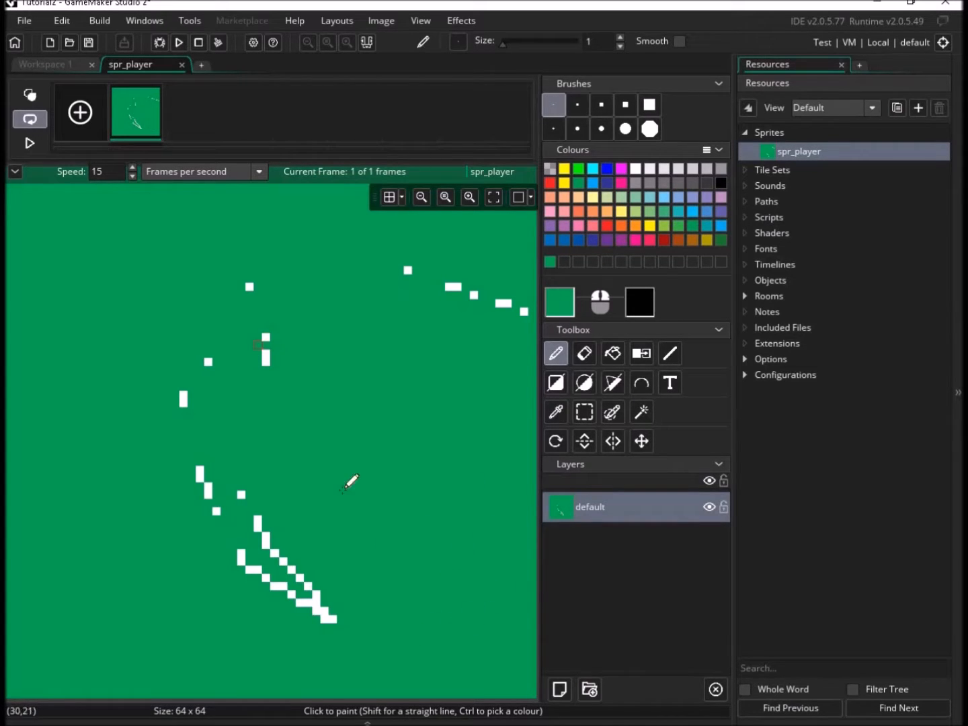
left_click_drag(475, 297, 457, 298)
Paint over the white double line in the lower-left area of the drawing with the green Pencil
scroll(374, 397, "up", 3)
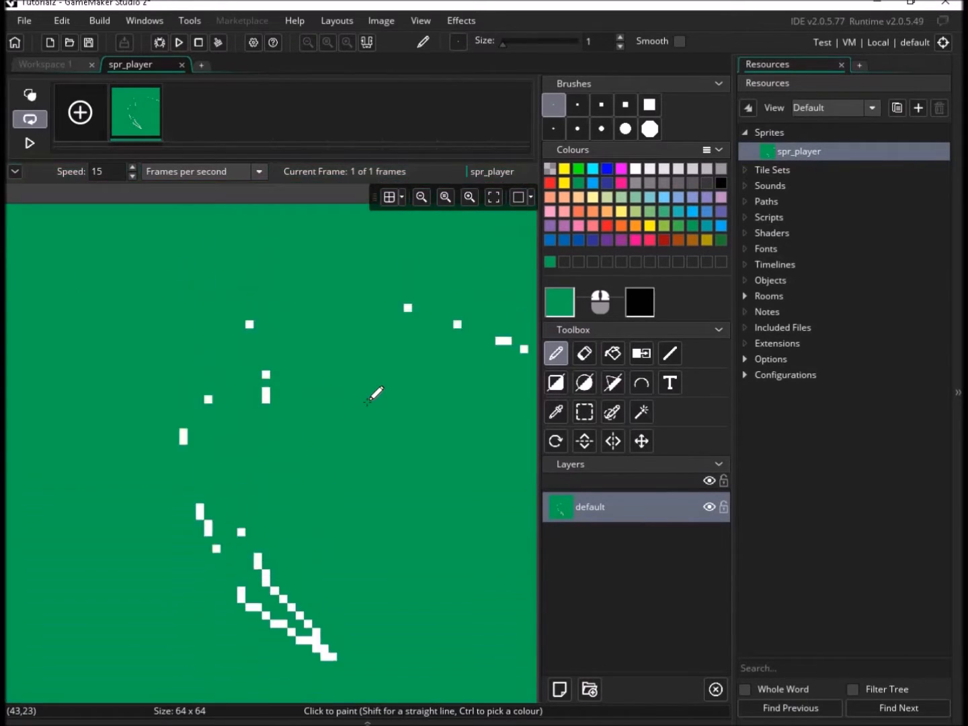
scroll(372, 405, "up", 3)
scroll(371, 405, "down", 9)
scroll(372, 405, "up", 4)
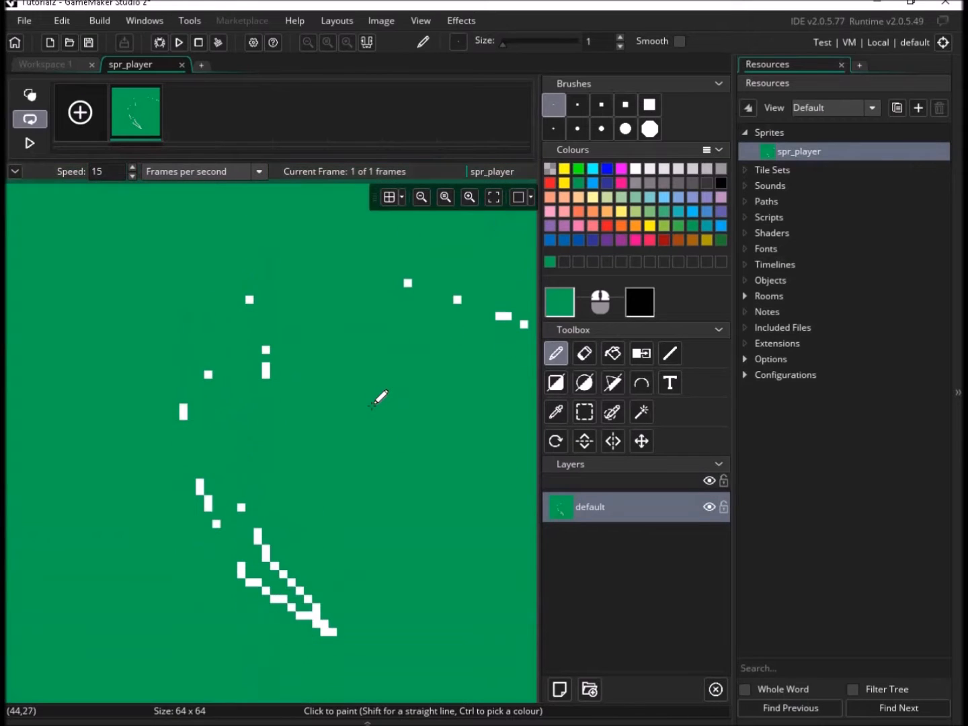
mouse_move(257, 529)
left_mouse_down()
mouse_move(327, 627)
mouse_move(246, 568)
mouse_move(266, 566)
mouse_move(241, 486)
mouse_move(235, 516)
mouse_move(201, 482)
left_mouse_up()
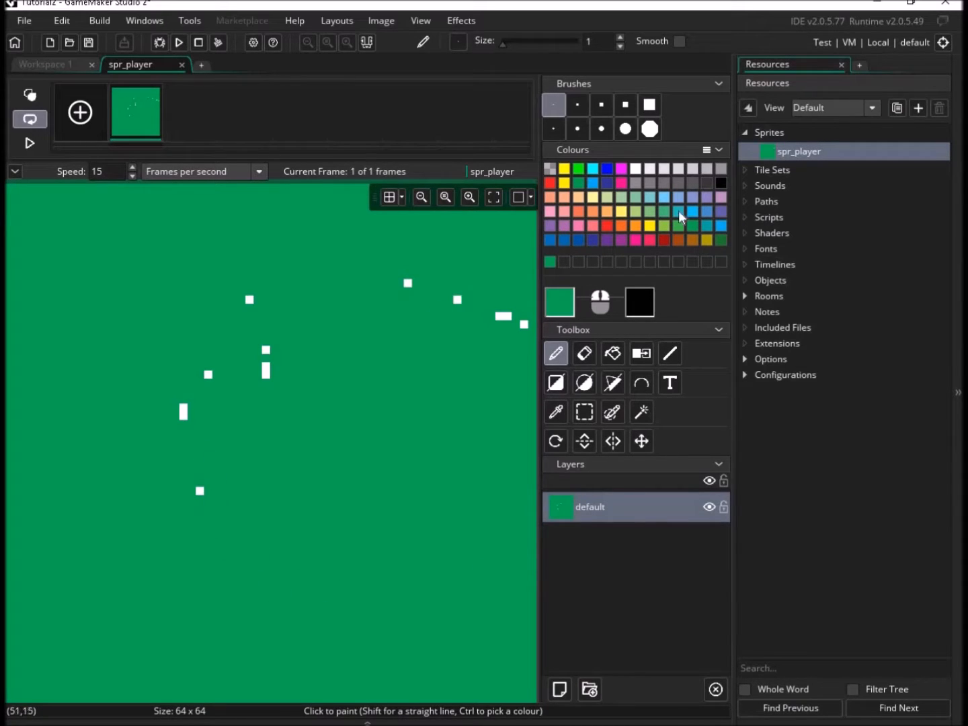
Cover the remaining scattered white pixels with the green Pencil so the sprite is one solid colour
left_click_drag(269, 370, 267, 348)
left_click(251, 299)
left_click(208, 374)
left_click_drag(183, 406, 183, 416)
left_click(199, 491)
left_click(407, 283)
left_click(457, 299)
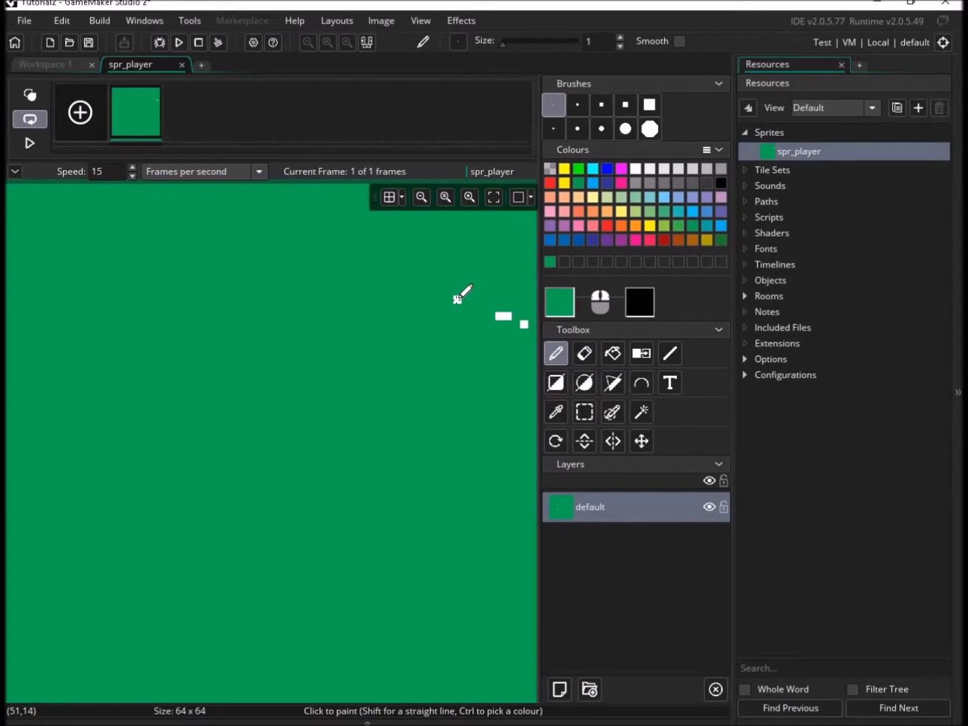
left_click_drag(498, 316, 508, 316)
left_click(524, 325)
Try a pink fill on the whole canvas, and fill it with dark green again
left_click(612, 353)
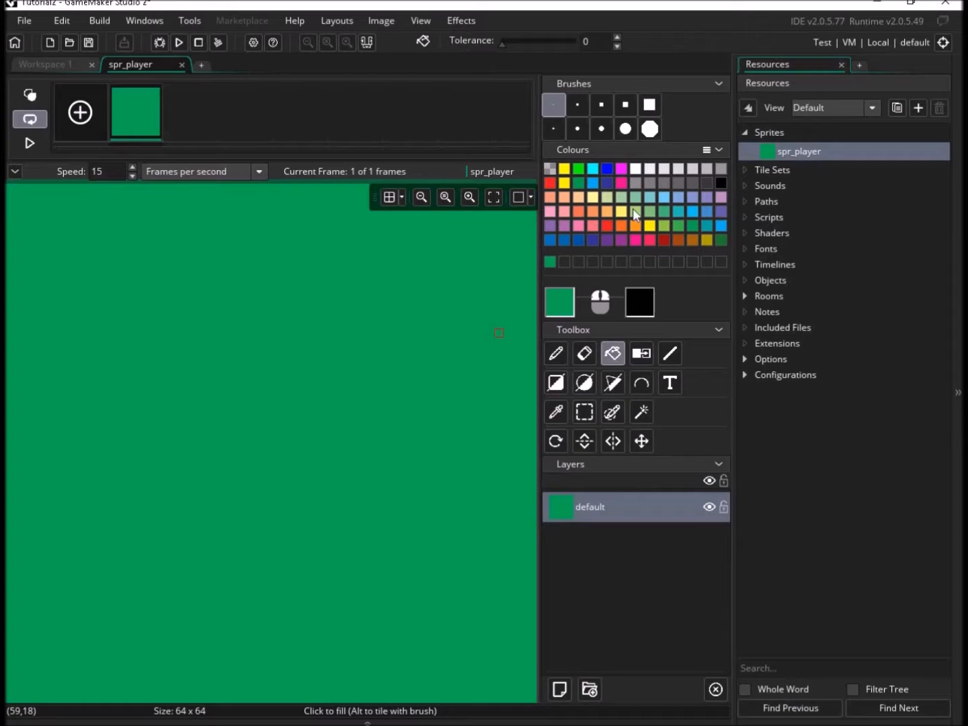
left_click(635, 239)
left_click(233, 624)
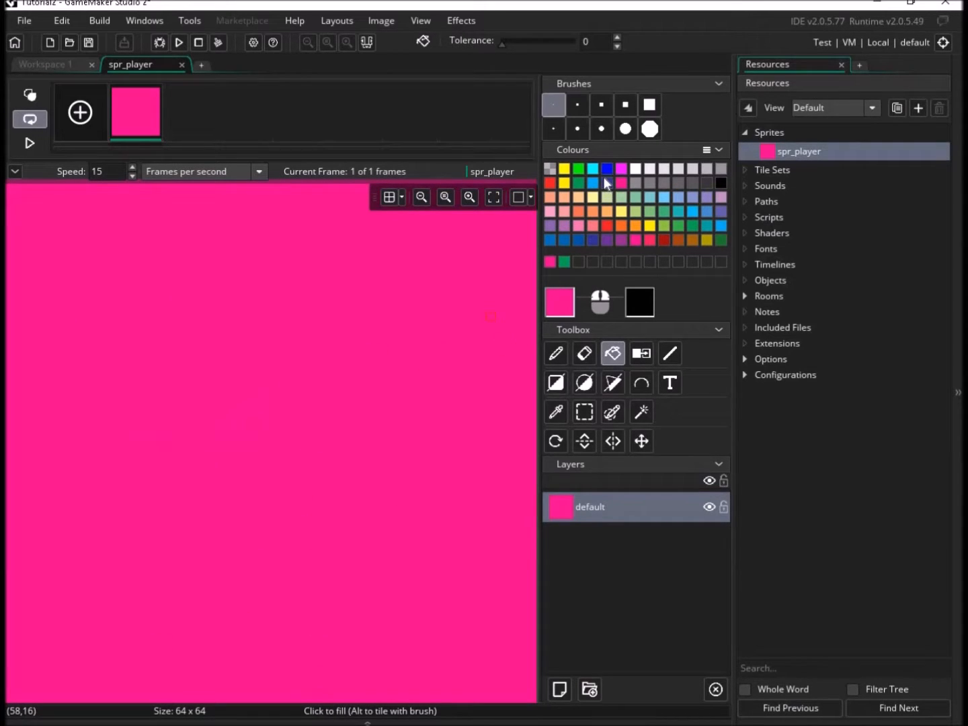
left_click(578, 168)
left_click(329, 402)
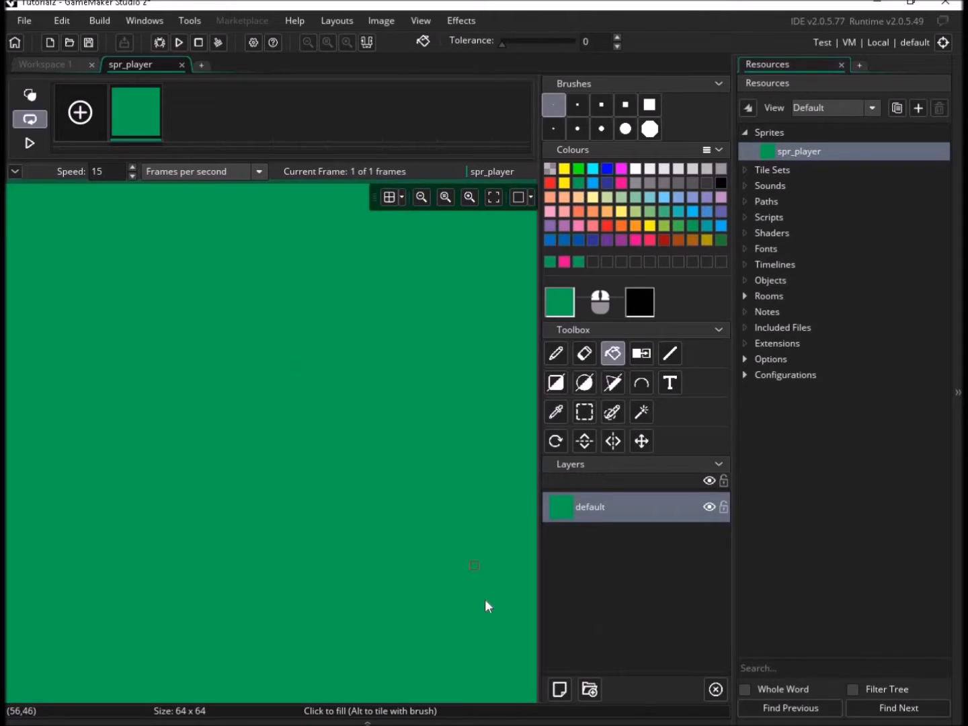
Close the image editor and the spr_player sprite window, and select the Sprites category
left_click(181, 64)
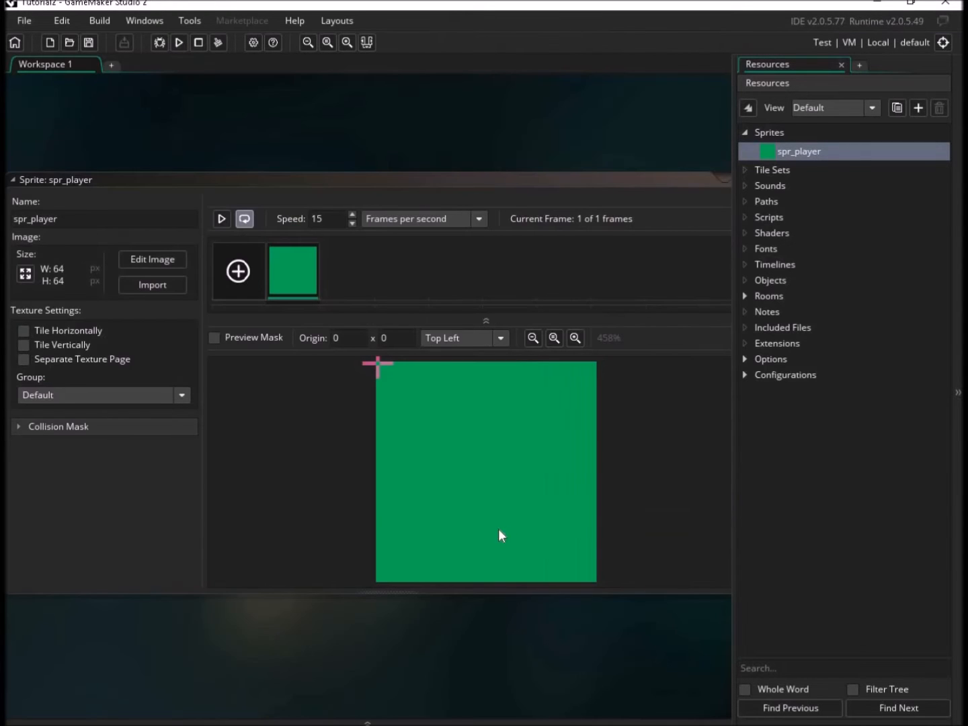
left_click(580, 177)
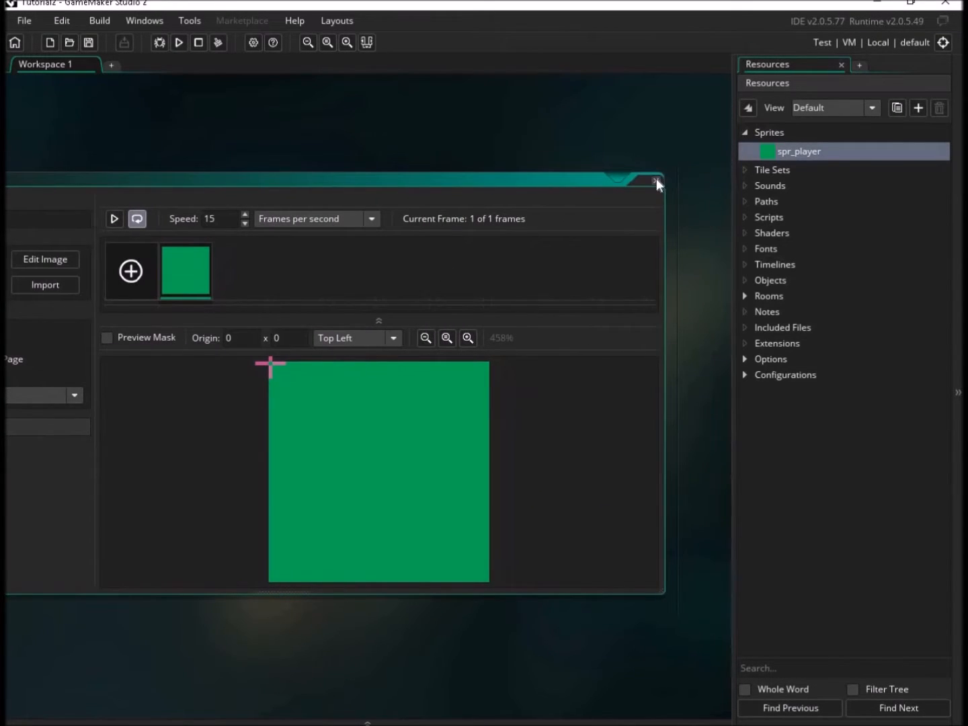
left_click(656, 178)
left_click(761, 133)
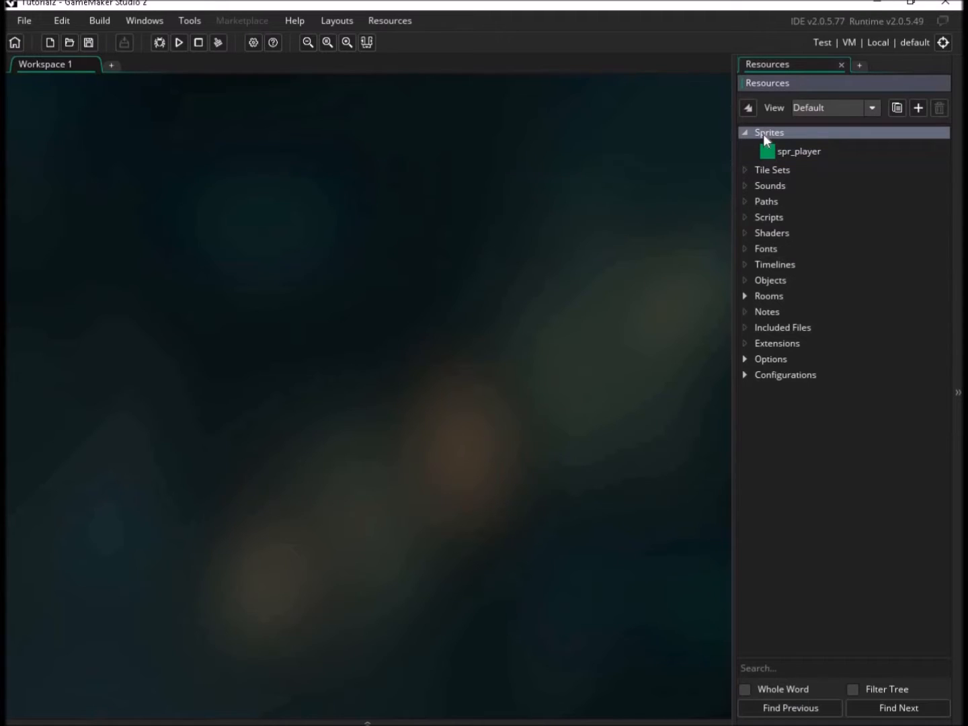
double_click(763, 133)
left_click(743, 133)
left_click(788, 153)
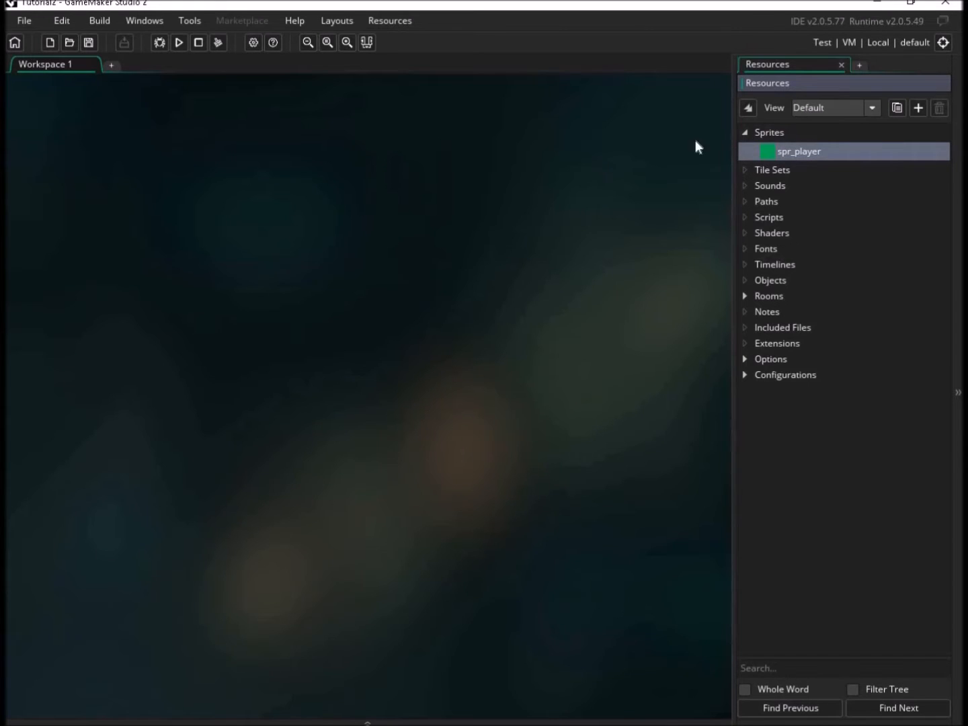
Create a new object in the Objects category and name it obj_player
left_click(762, 280)
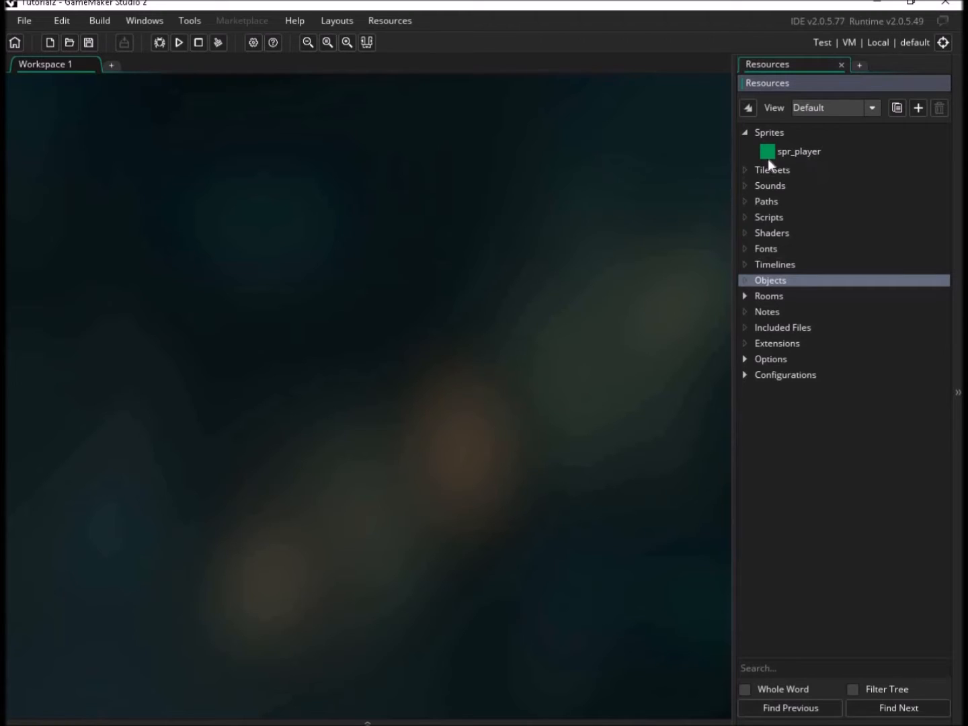
right_click(811, 279)
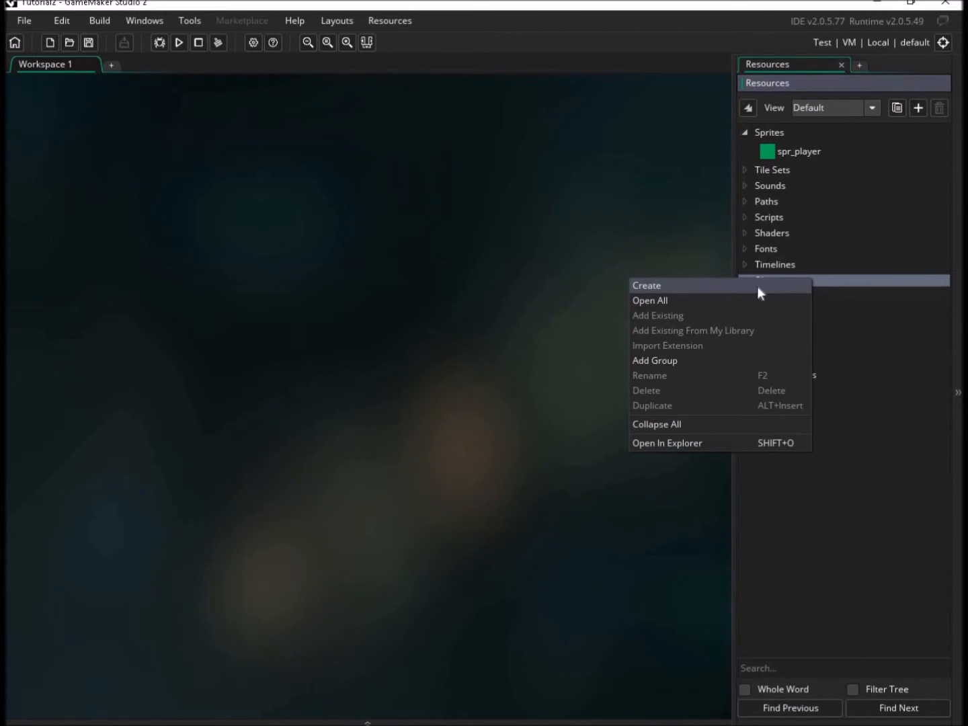
left_click(756, 287)
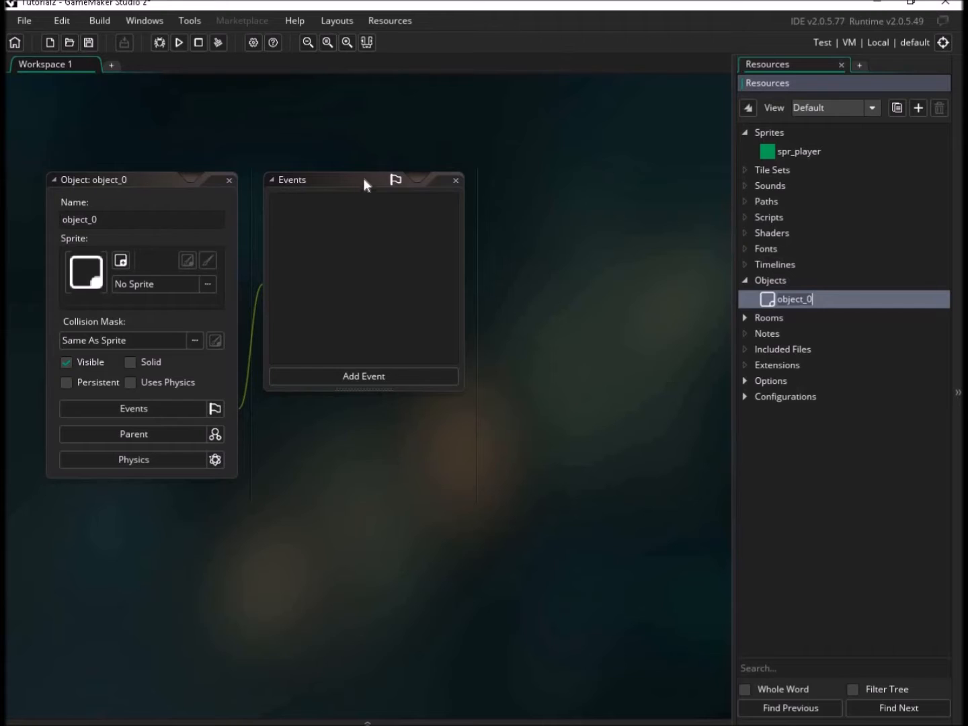
left_click(134, 218)
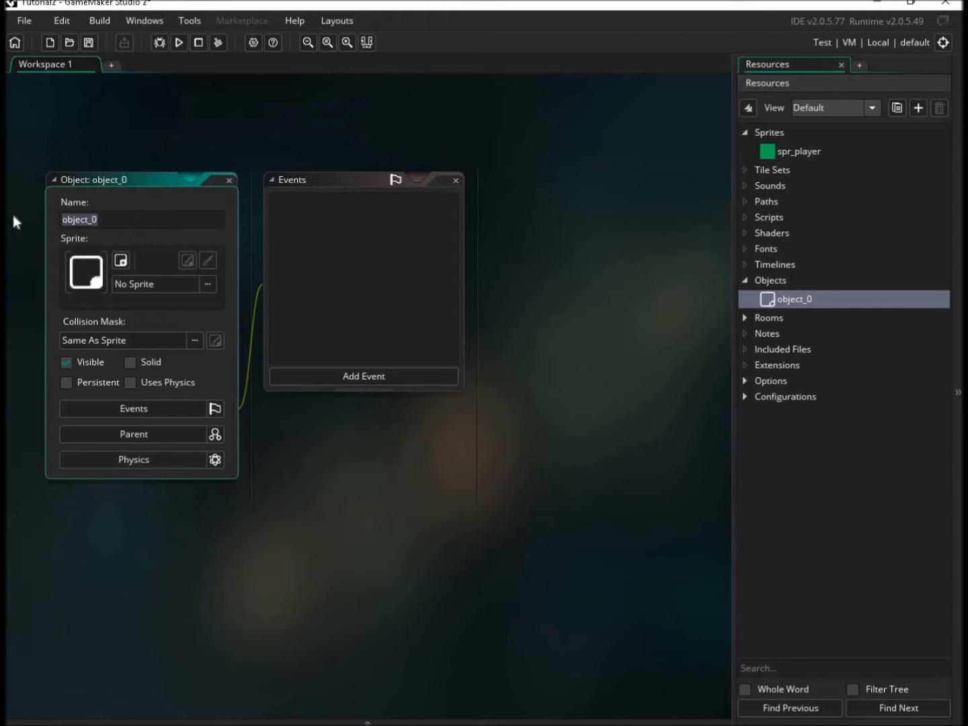
key("BackSpace")
type("obj_player")
Assign the spr_player sprite to the obj_player object
left_click(771, 150)
left_click(145, 282)
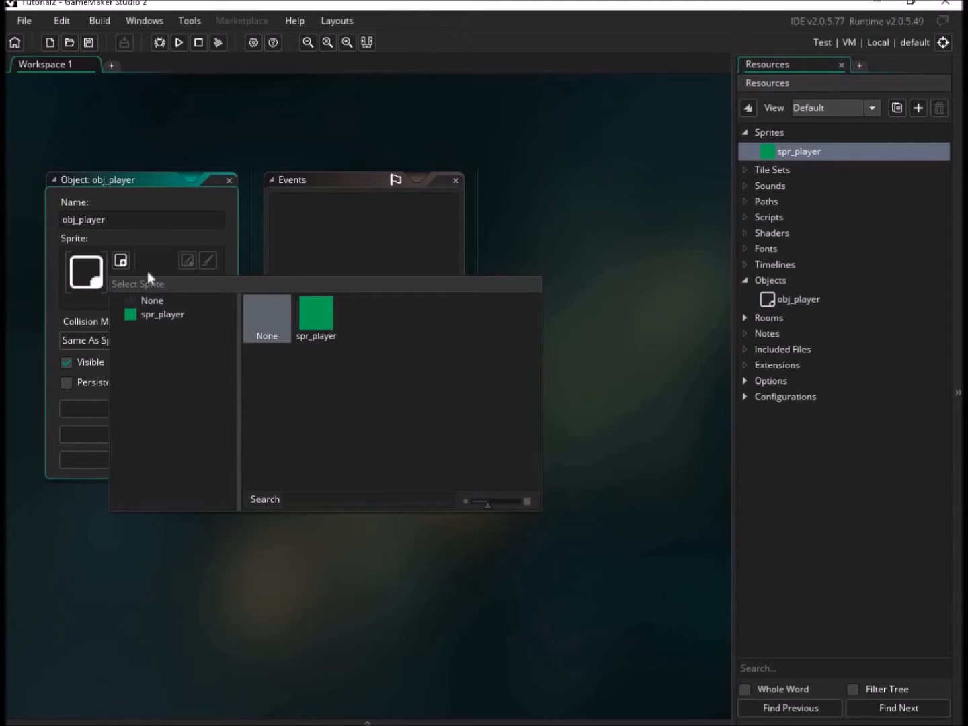
left_click(325, 321)
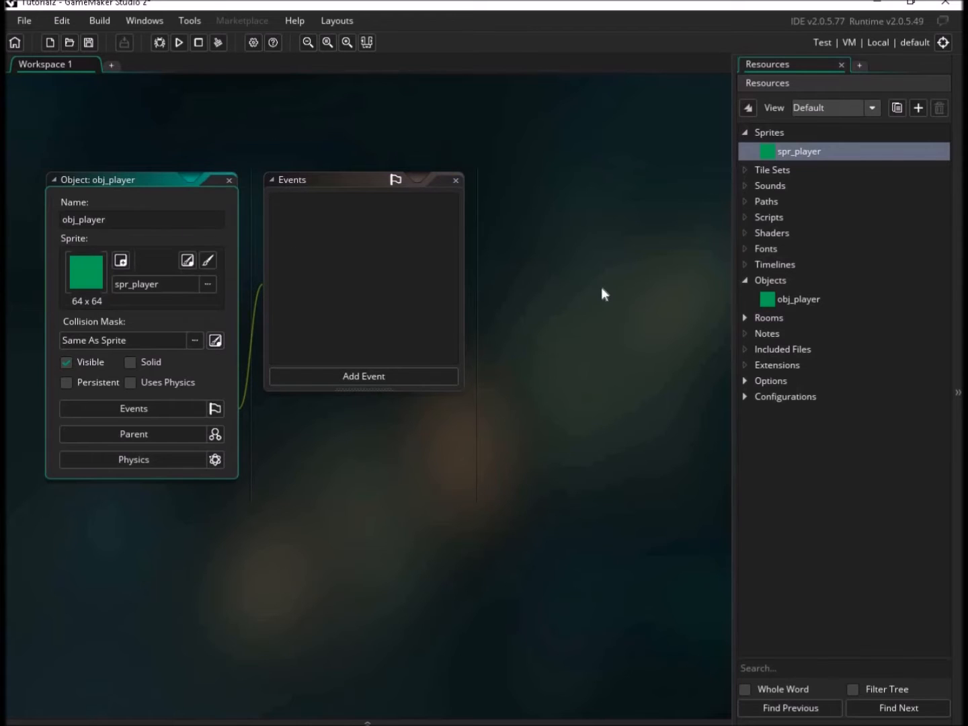
Close the Events window and the obj_player object window without adding an event
left_click(354, 374)
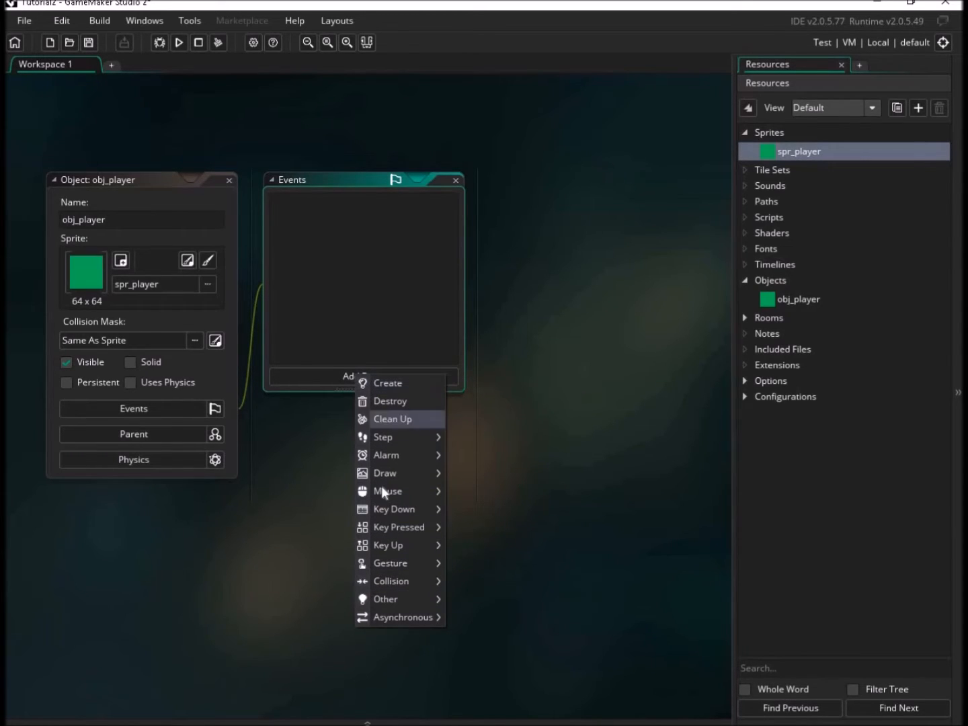
left_click(219, 267)
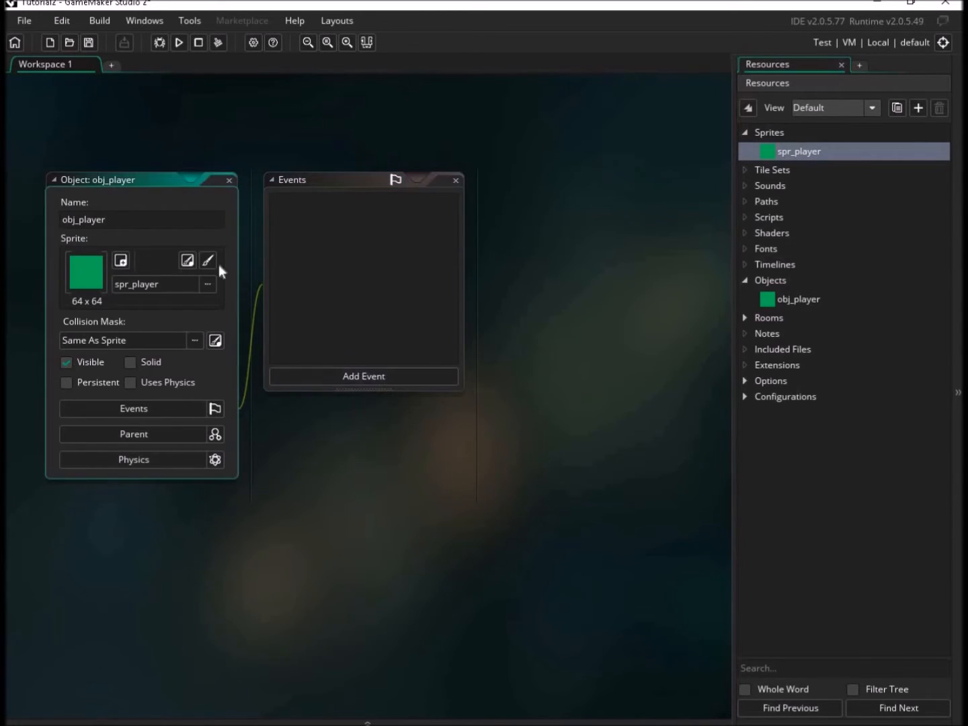
left_click(454, 181)
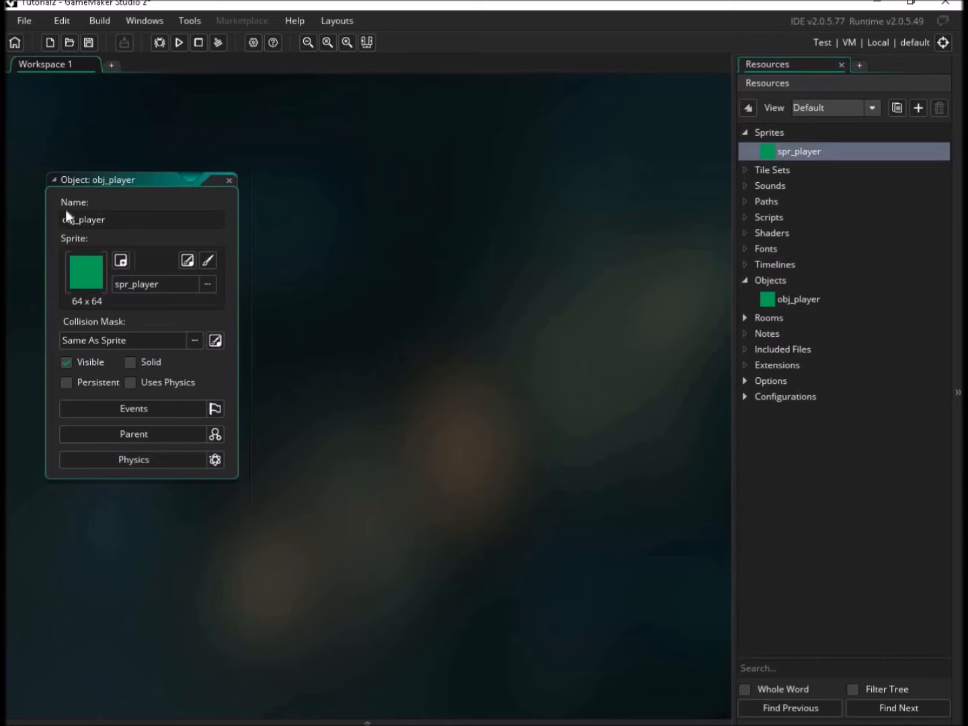
left_click(135, 222)
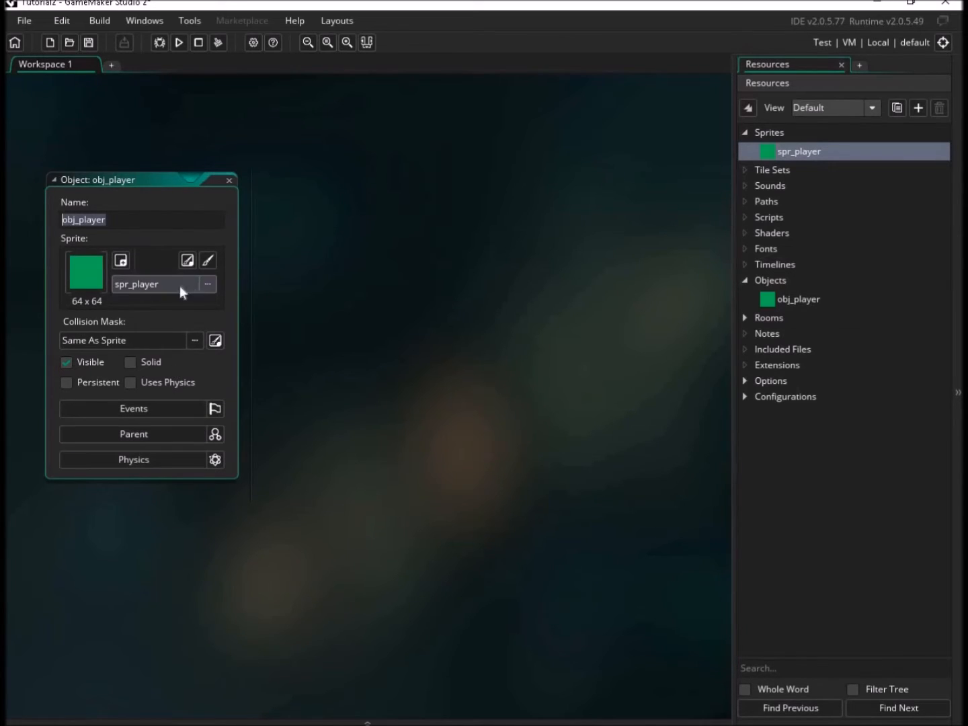
left_click(90, 263)
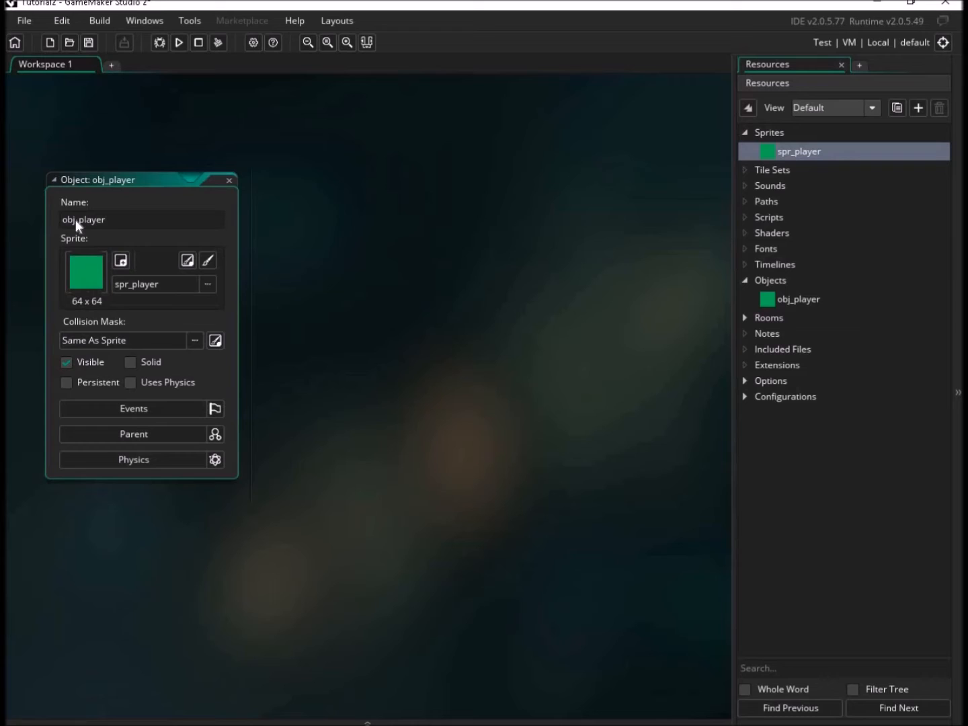
left_click(227, 181)
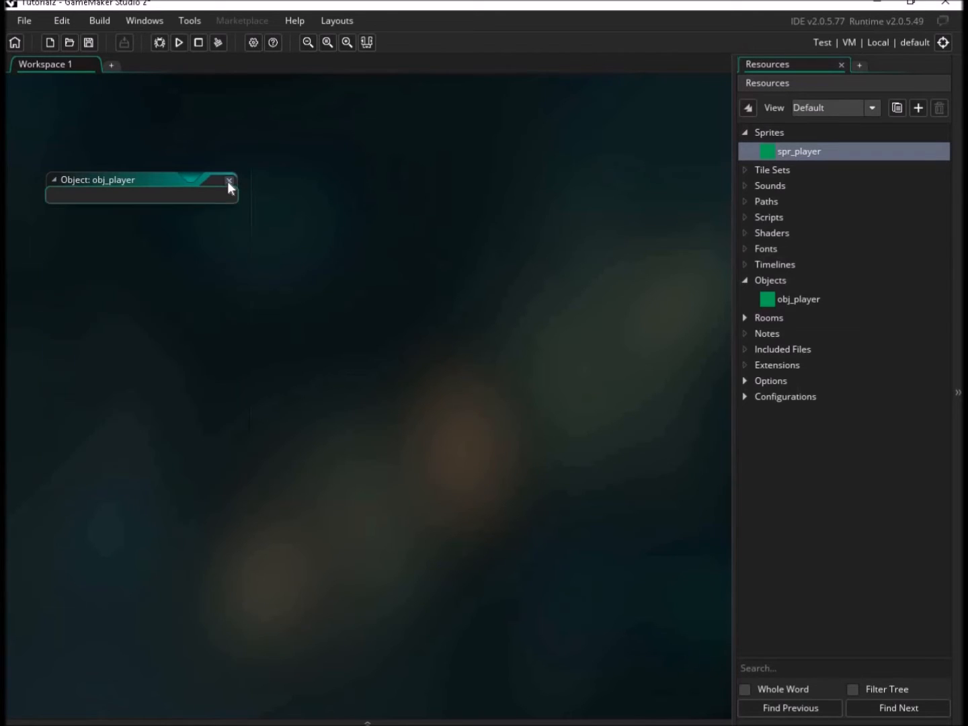
Expand the Rooms category and open room0 for editing
left_click(770, 319)
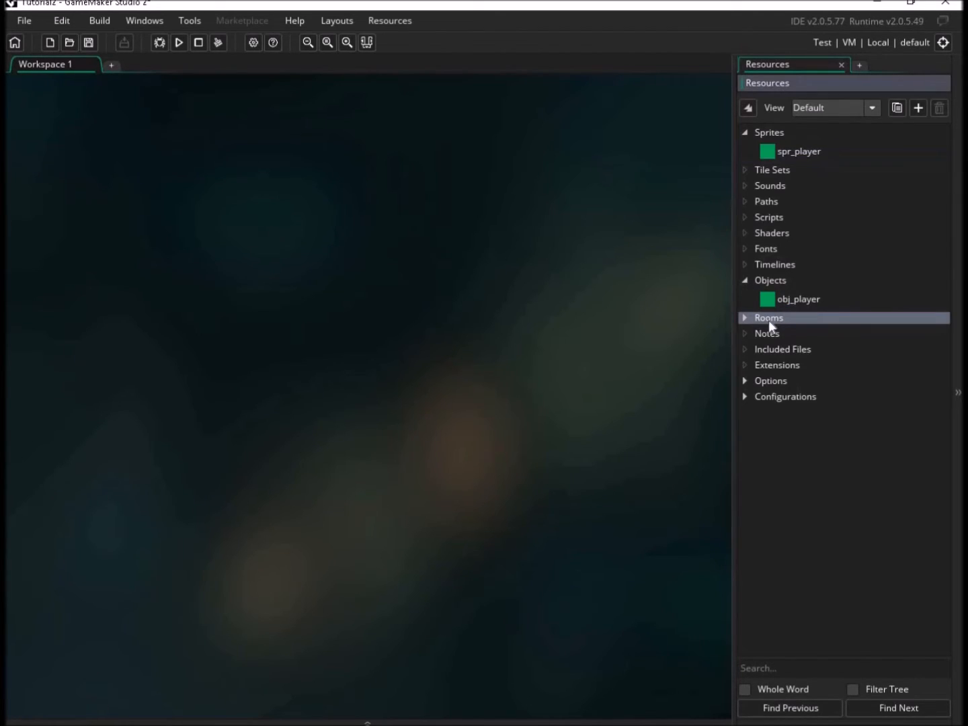
left_click(743, 318)
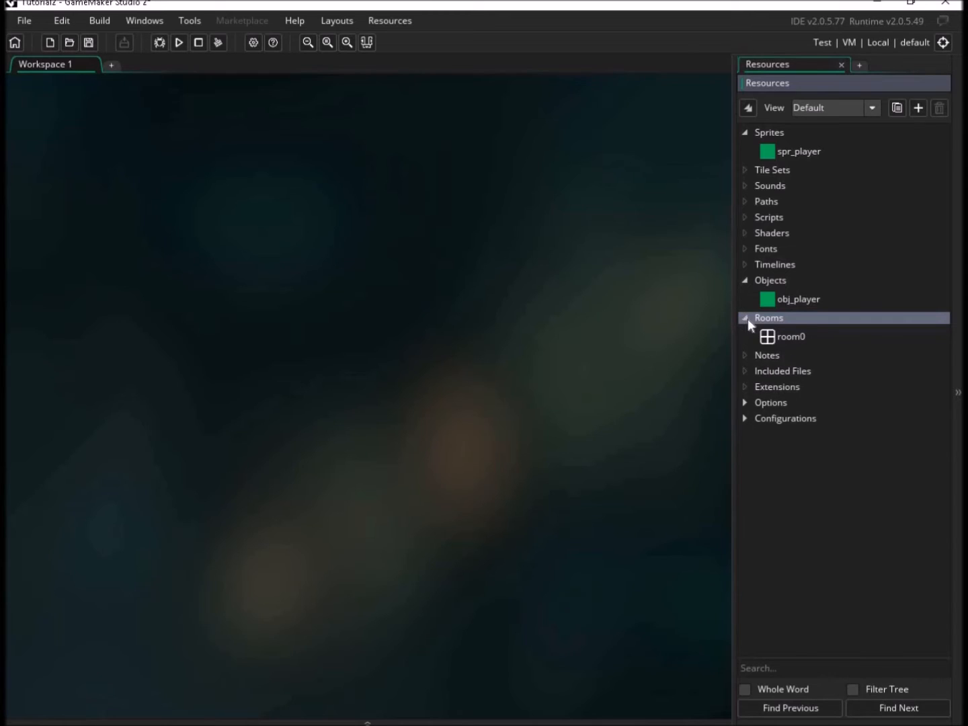
double_click(772, 317)
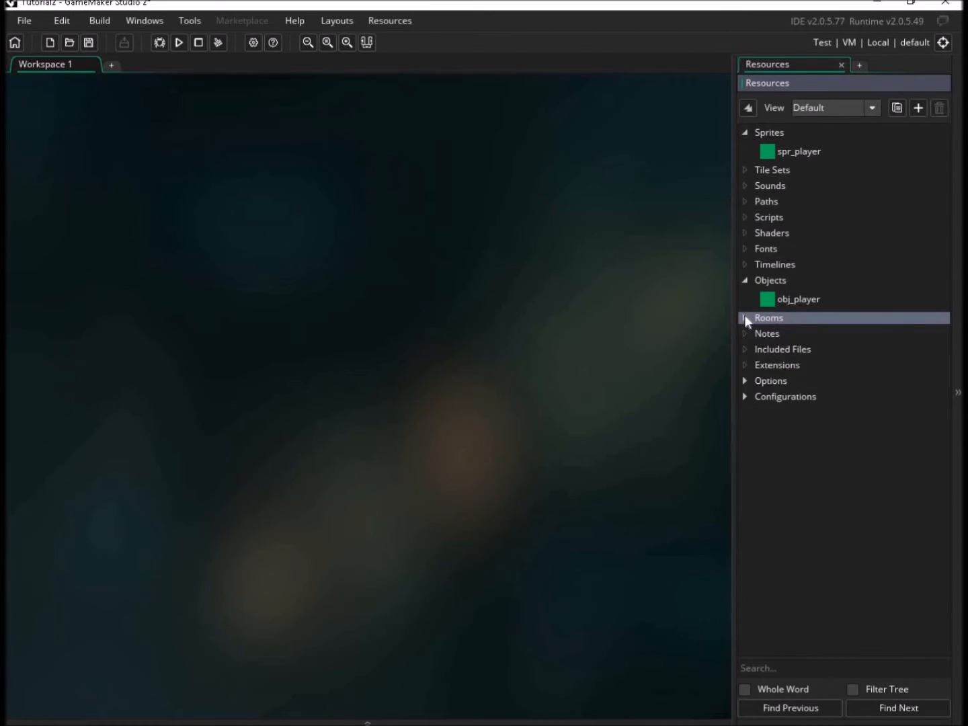
left_click(744, 317)
left_click(774, 334)
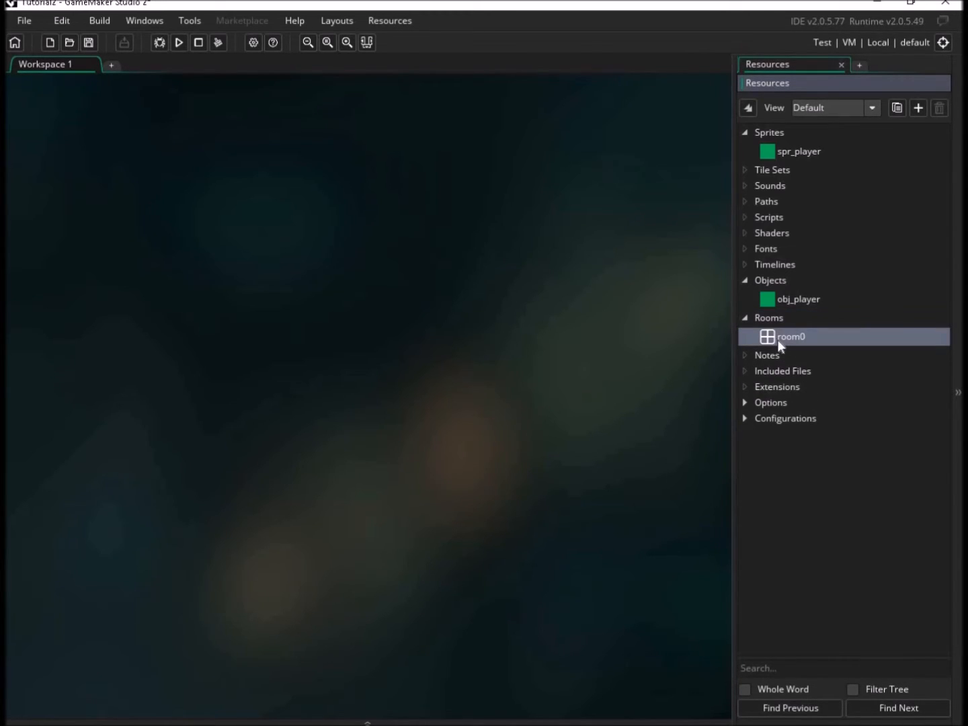
double_click(777, 338)
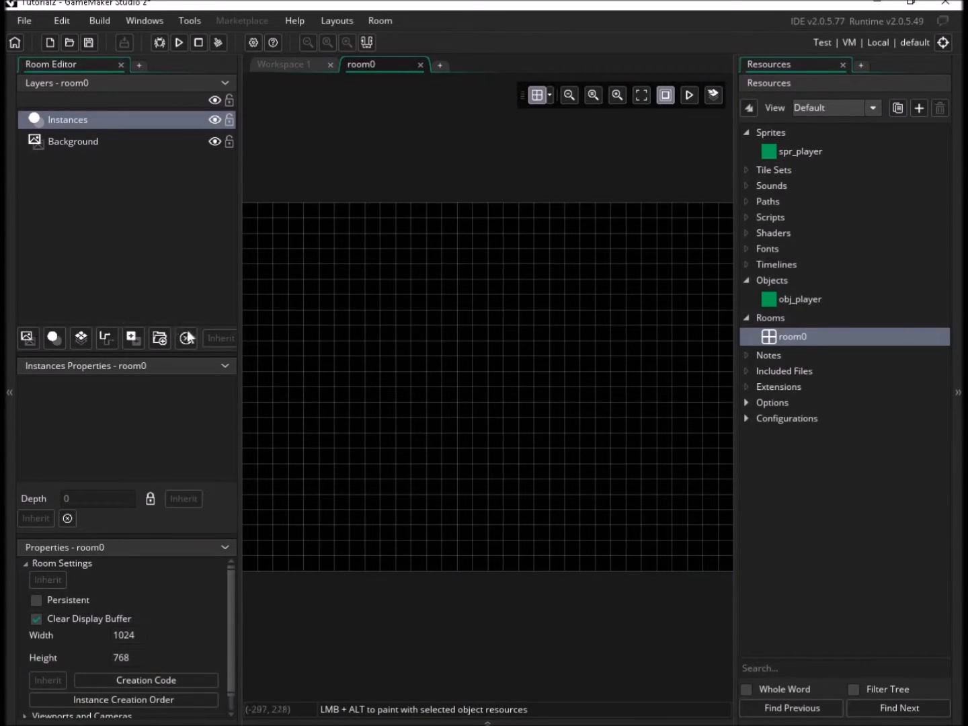
Set the colour of room0's Background layer to a bright blue
left_click(104, 141)
left_click(104, 129)
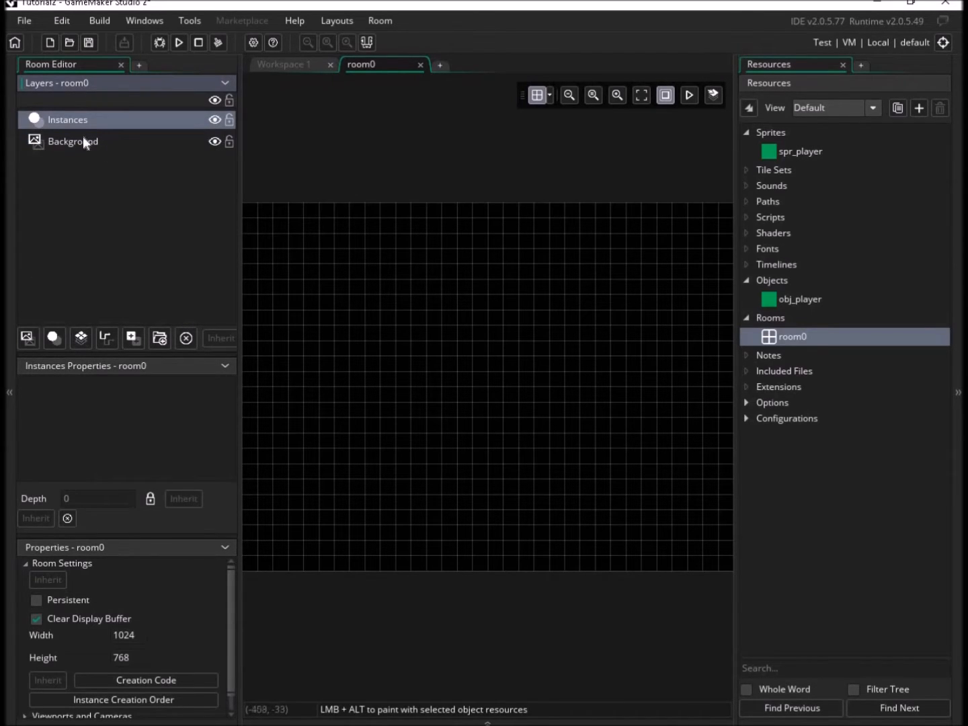
left_click(94, 142)
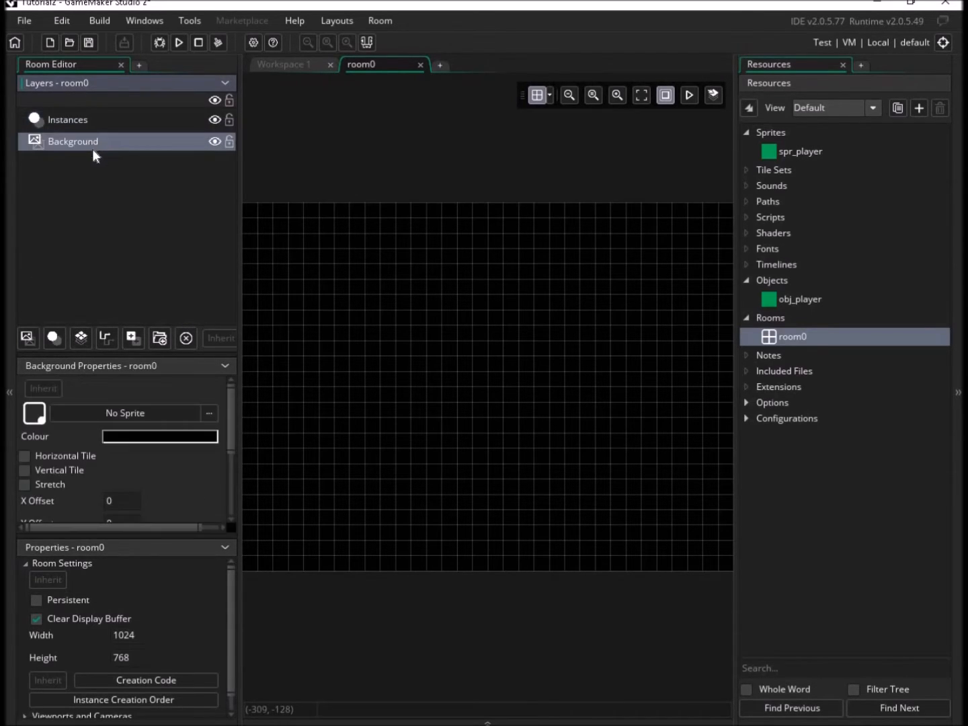
left_click(129, 436)
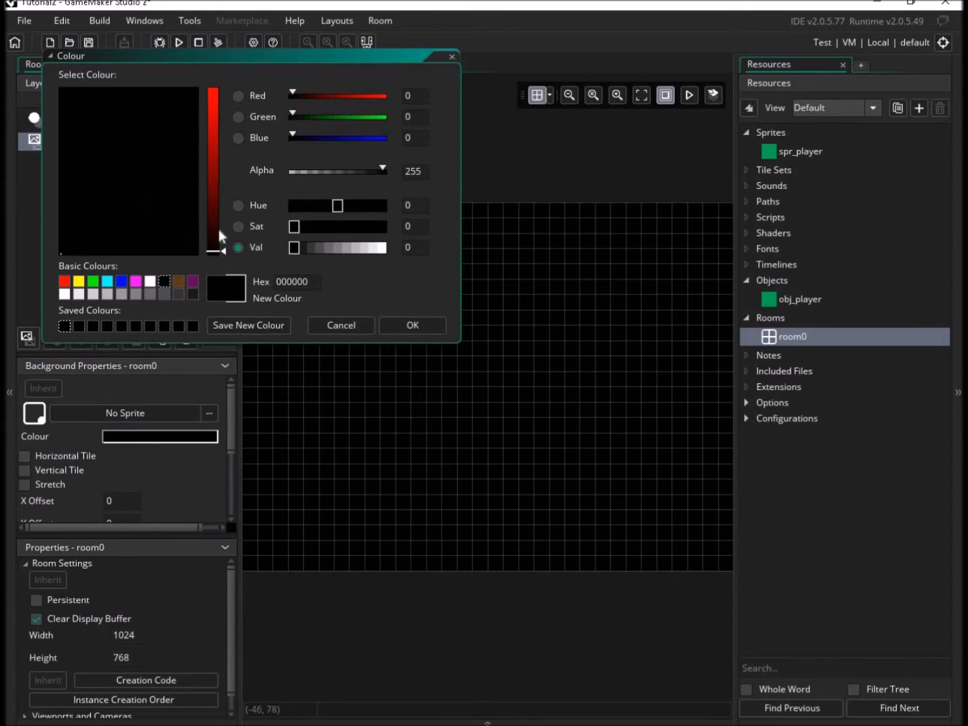
left_click(64, 281)
left_click(121, 281)
left_click_drag(154, 119, 147, 84)
left_click(402, 325)
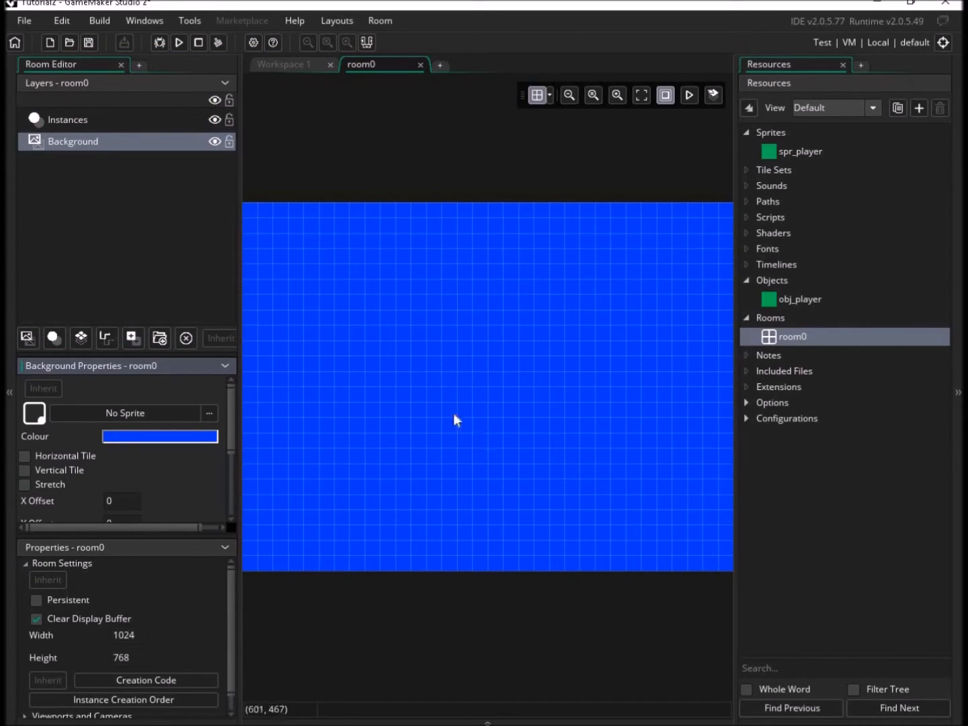
Try to place obj_player in room0 while the Background layer is selected, and dismiss the dialog
scroll(353, 481, "down", 3)
scroll(369, 486, "up", 4)
scroll(490, 484, "down", 3)
scroll(490, 483, "up", 2)
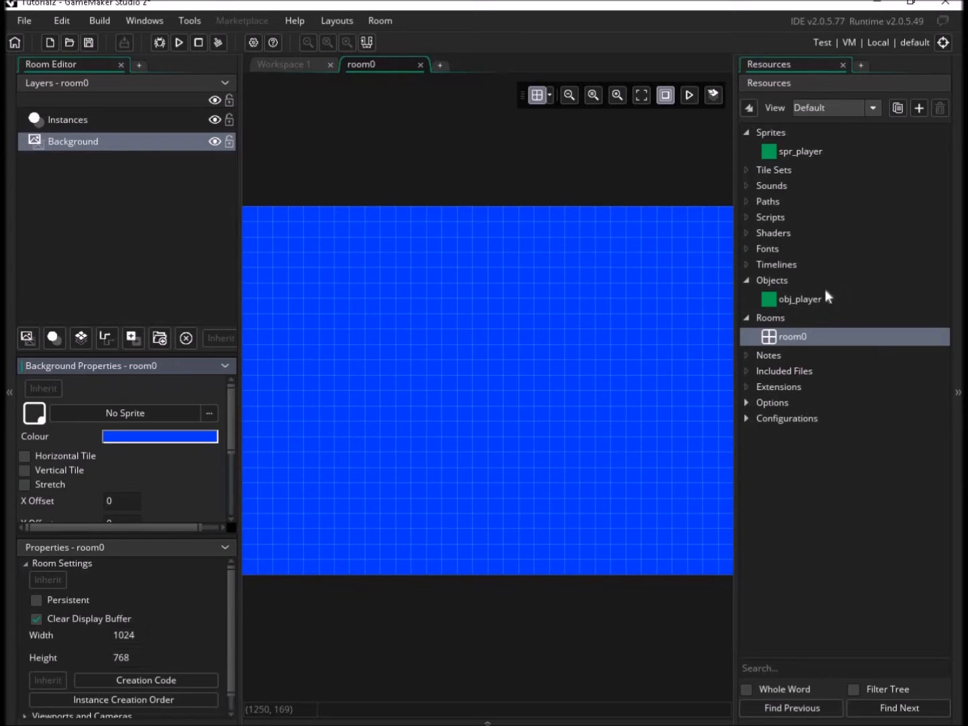
left_click_drag(789, 303, 367, 338)
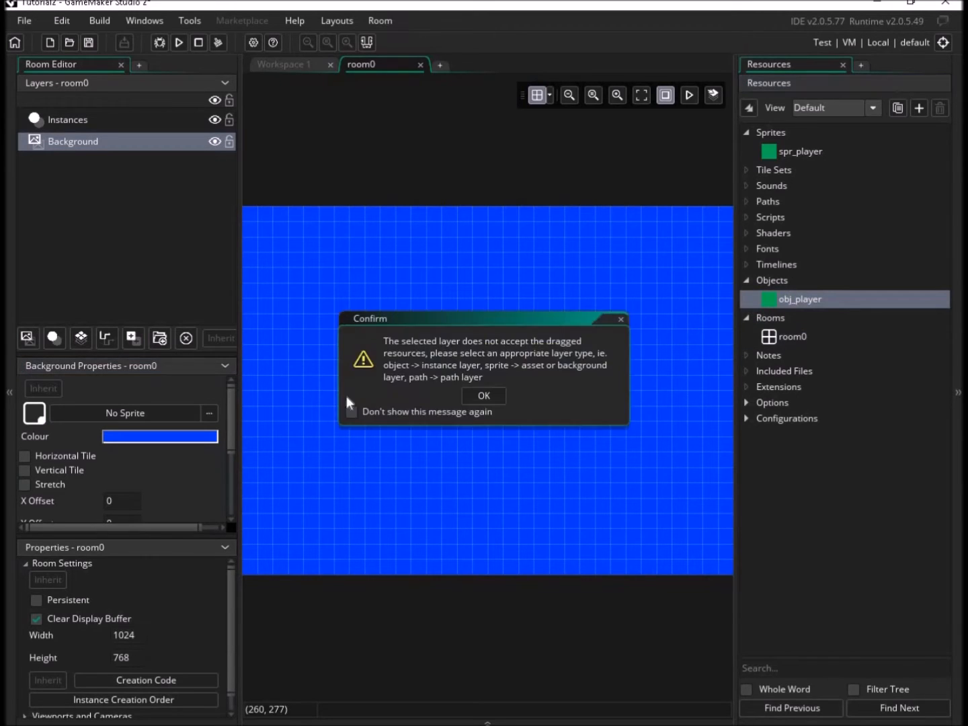
left_click(484, 394)
scroll(70, 445, "down", 2)
scroll(70, 441, "up", 2)
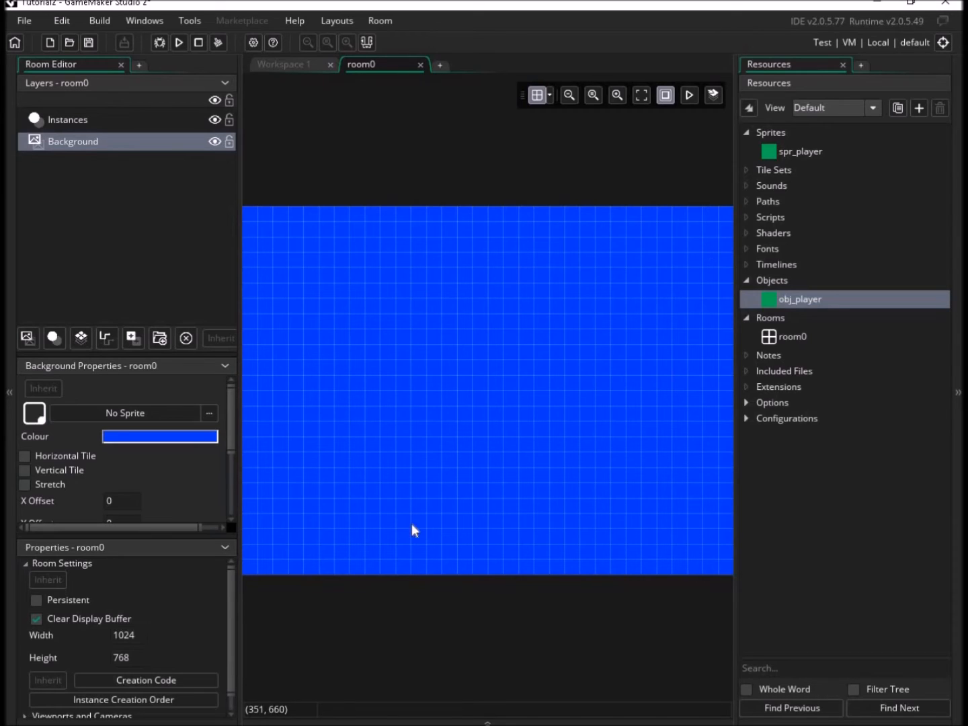
mouse_move(820, 300)
left_mouse_down()
mouse_move(566, 373)
mouse_move(518, 246)
mouse_move(945, 281)
mouse_move(830, 307)
left_mouse_up()
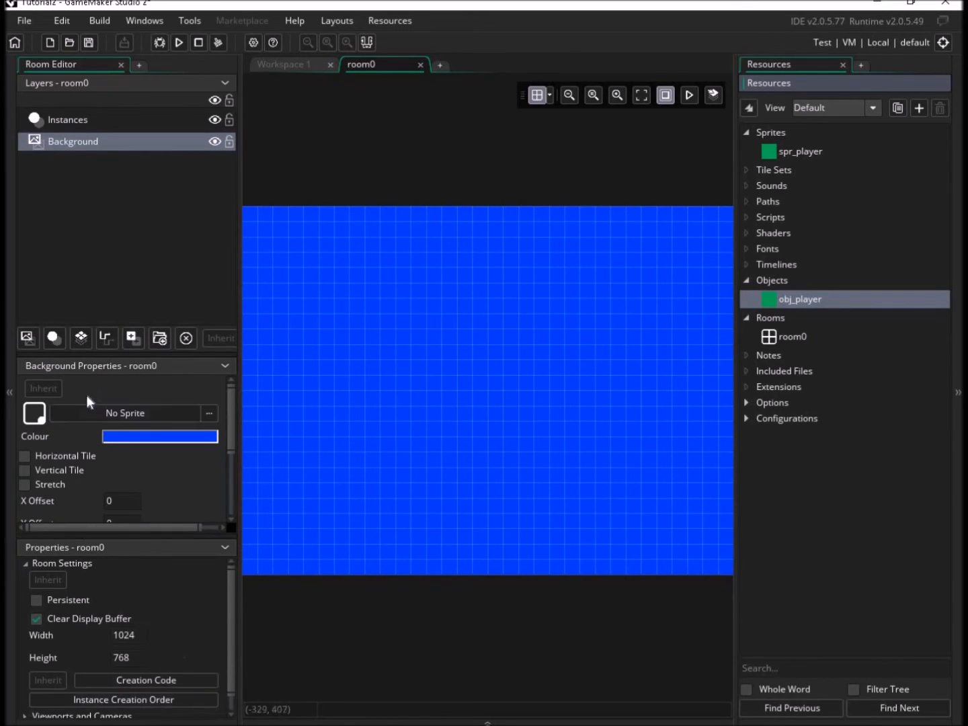
scroll(131, 456, "down", 2)
scroll(131, 455, "up", 2)
scroll(129, 454, "down", 2)
scroll(131, 457, "down", 2)
scroll(133, 464, "up", 5)
left_click(540, 517)
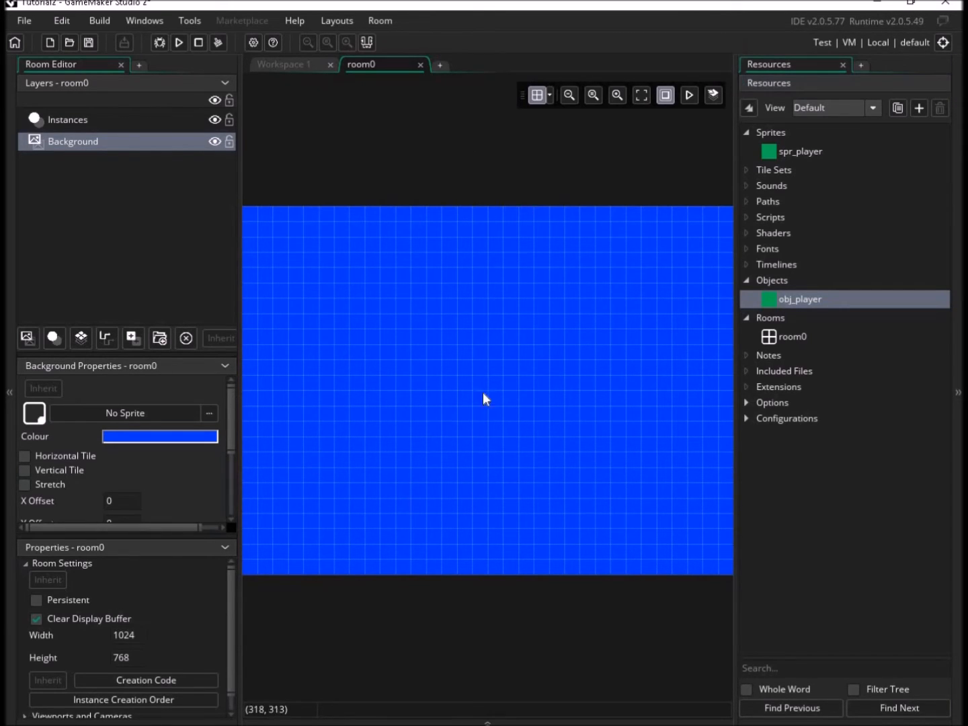
left_click(766, 133)
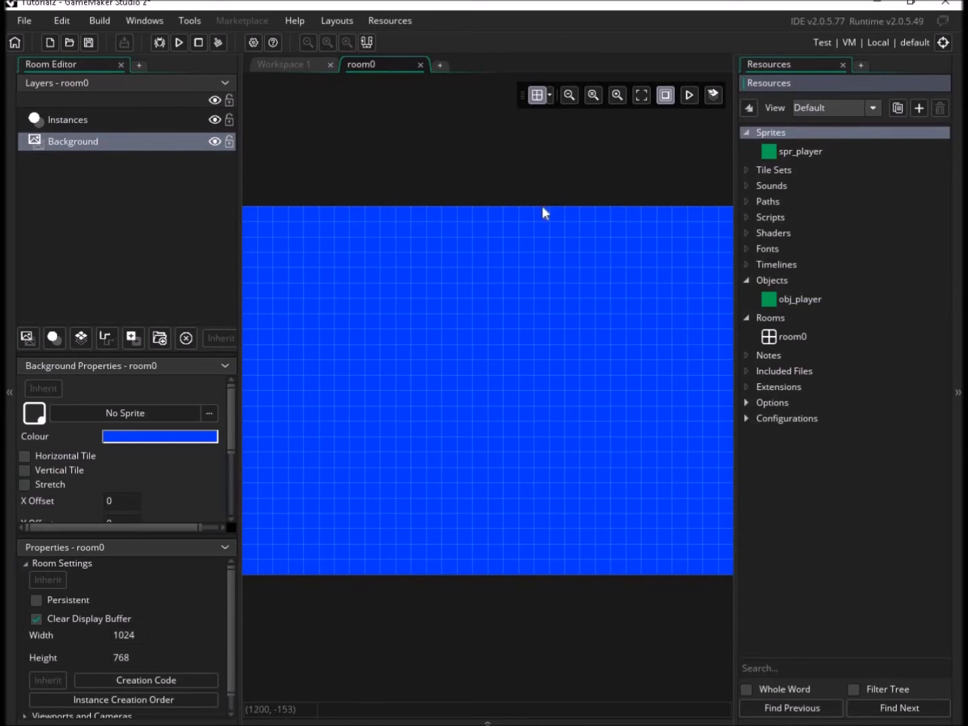
left_click(258, 494)
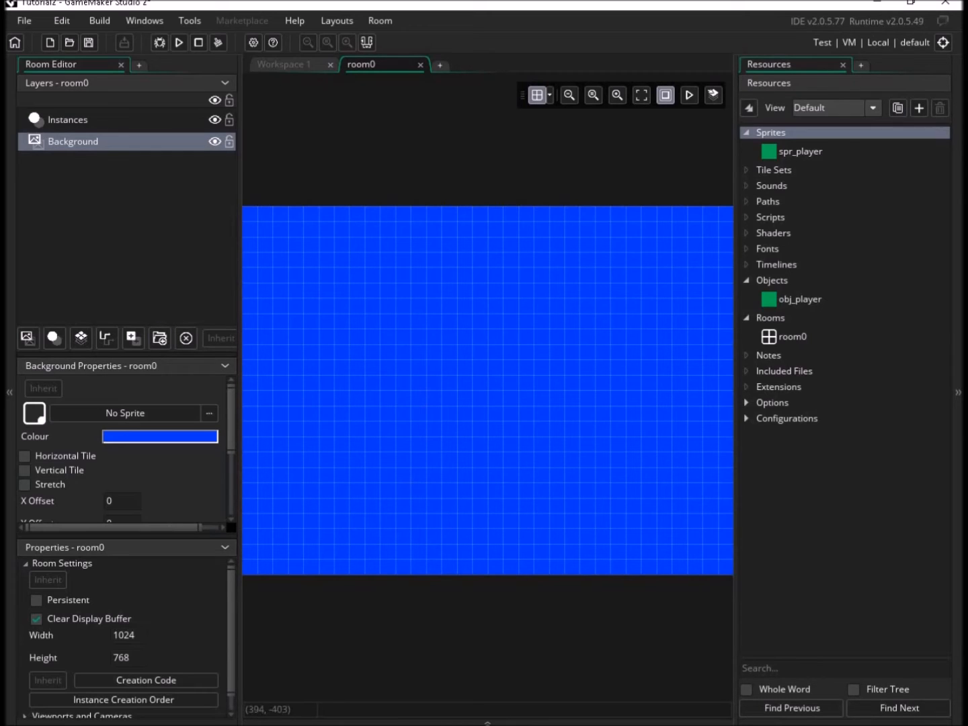
Close the room0 editor and select the spr_player sprite, keeping the Objects and Rooms categories expanded
left_click(420, 65)
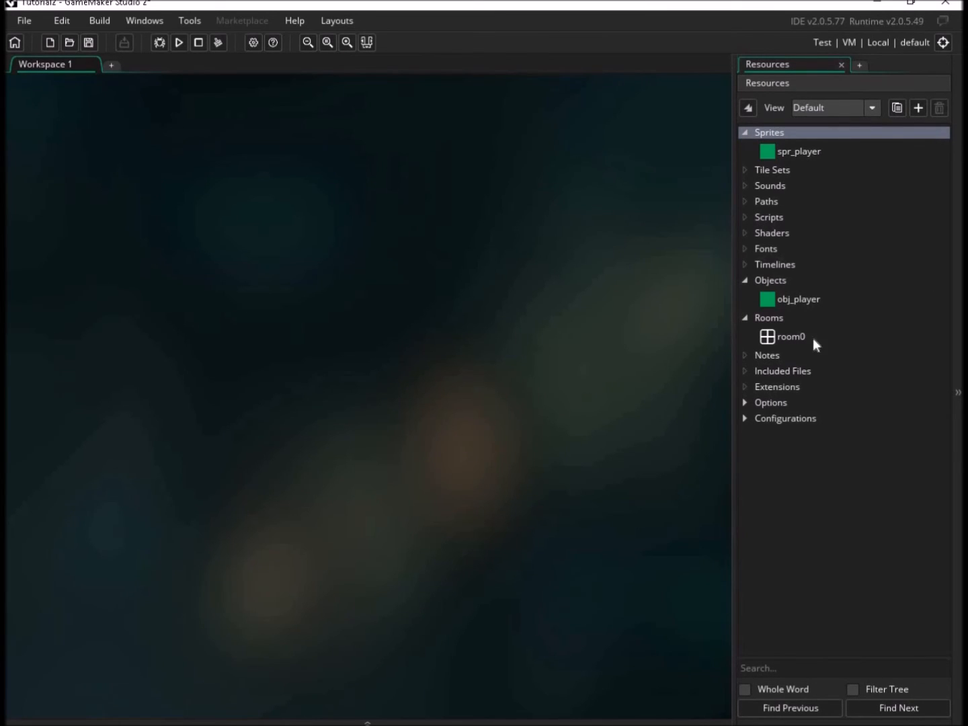
left_click(745, 318)
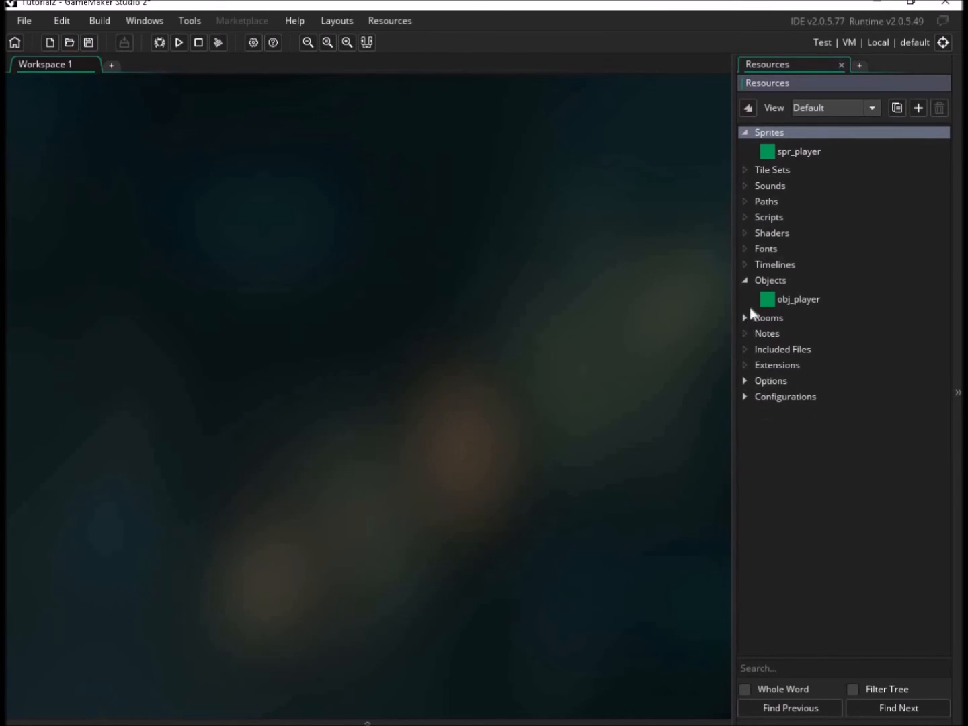
left_click(745, 281)
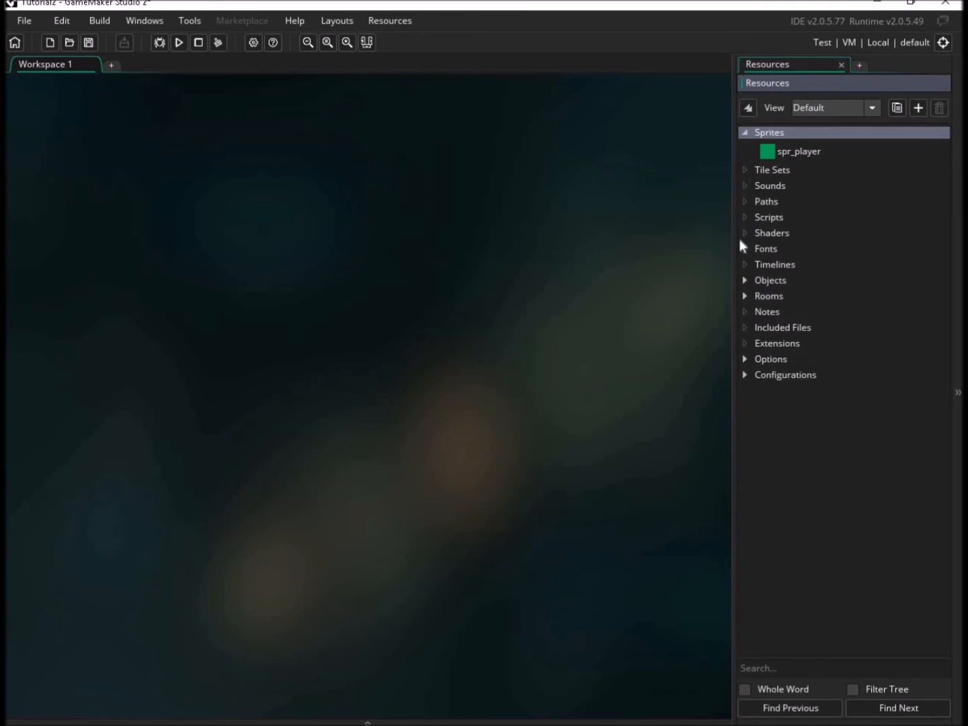
left_click(743, 281)
left_click(744, 318)
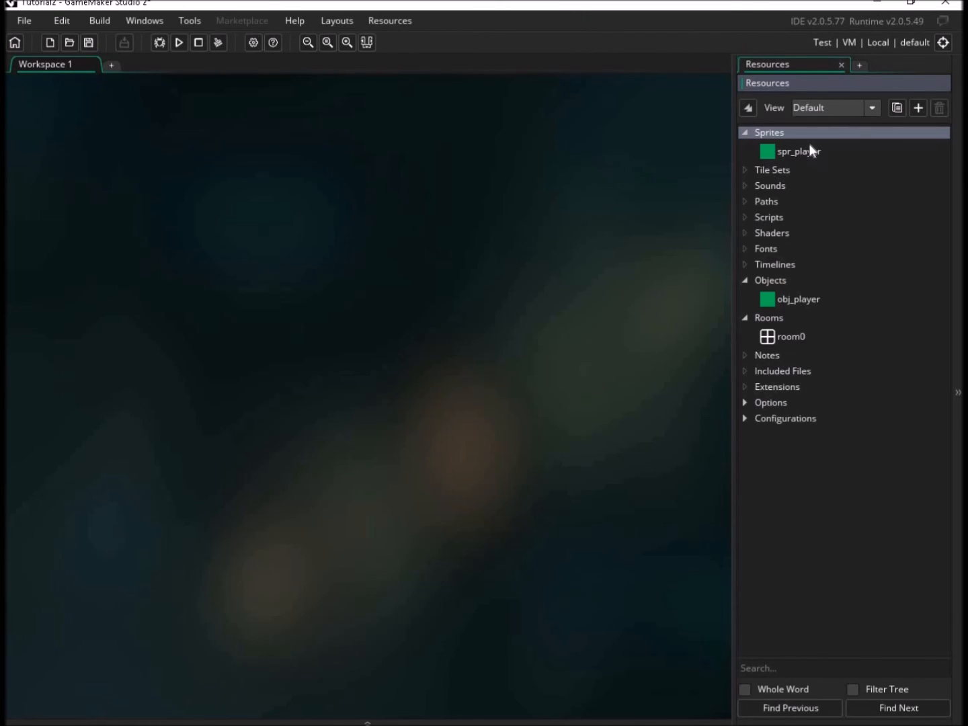
left_click(785, 154)
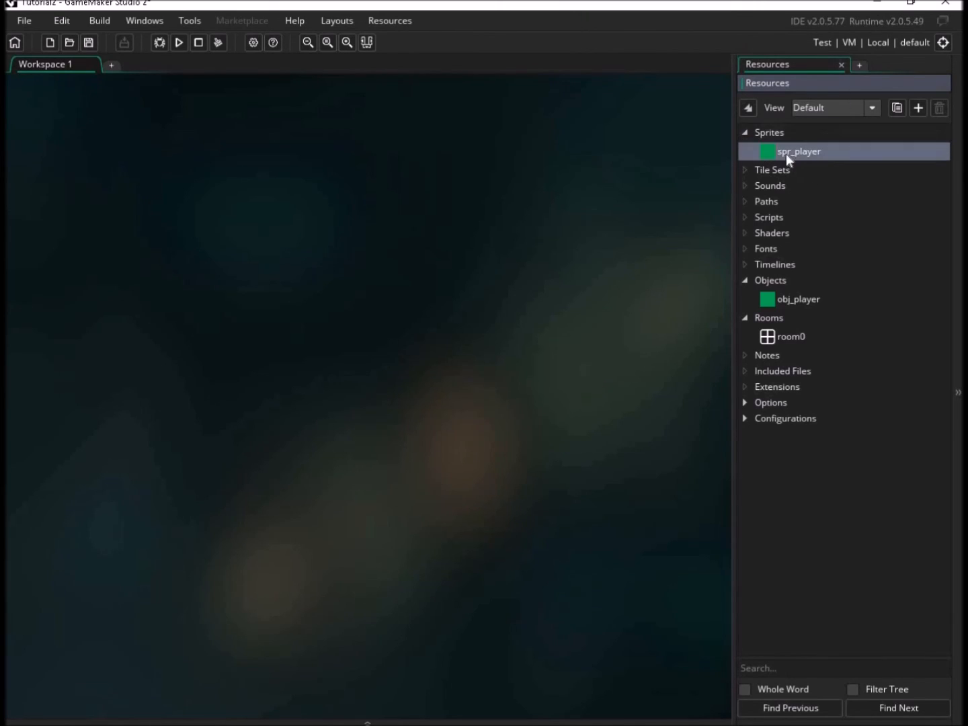